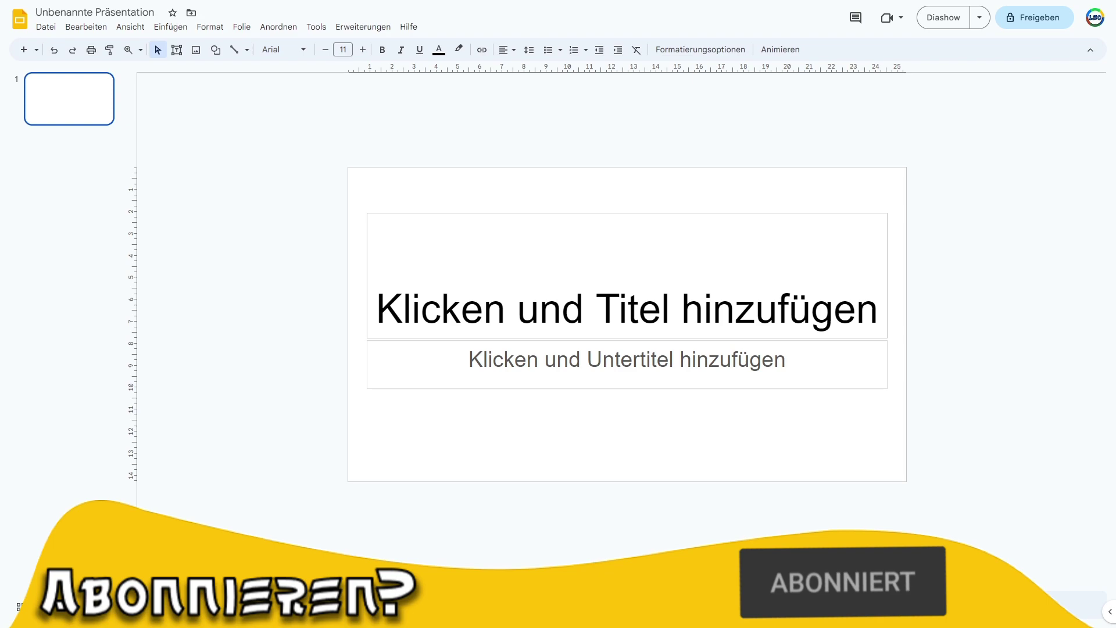
Step: Rename the untitled presentation to "Meine erste Präsentation 2023"
left_click(236, 565)
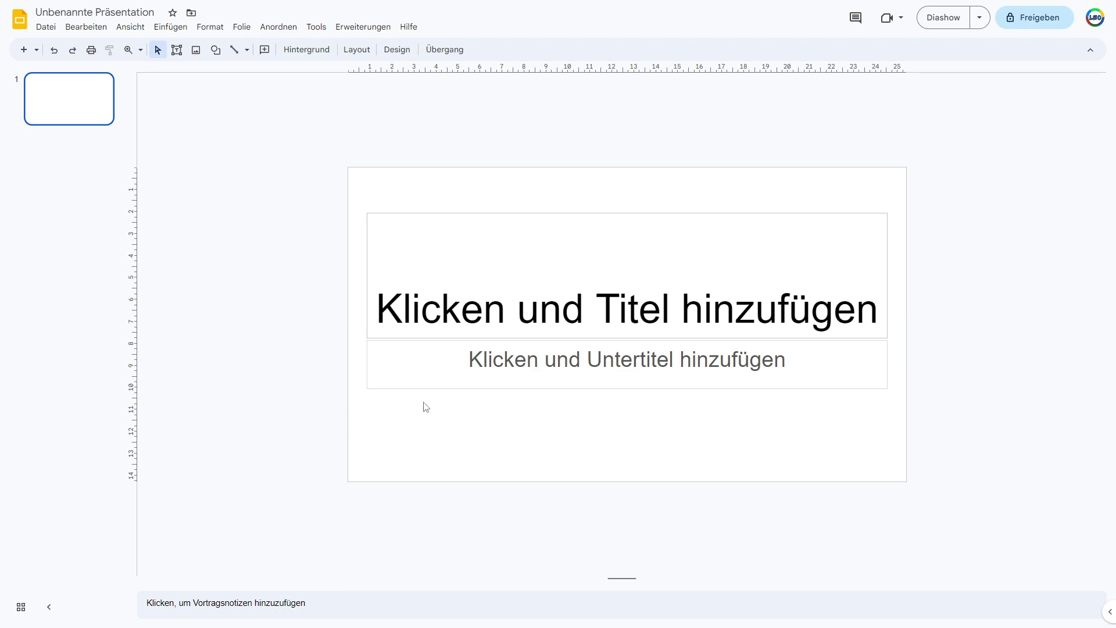
left_click(118, 13)
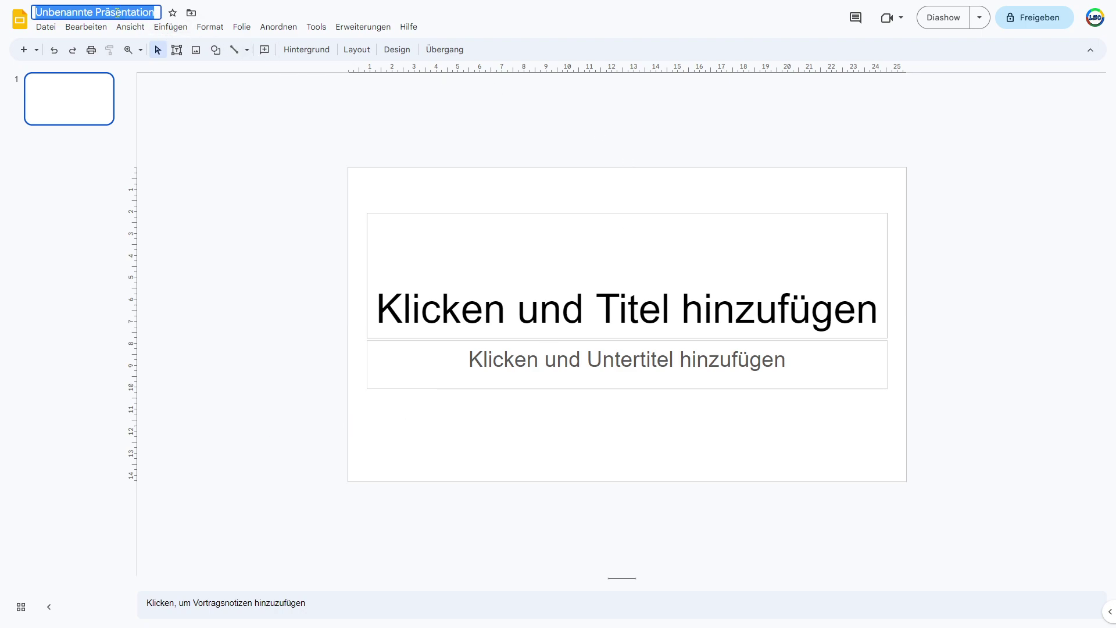
left_click(123, 14)
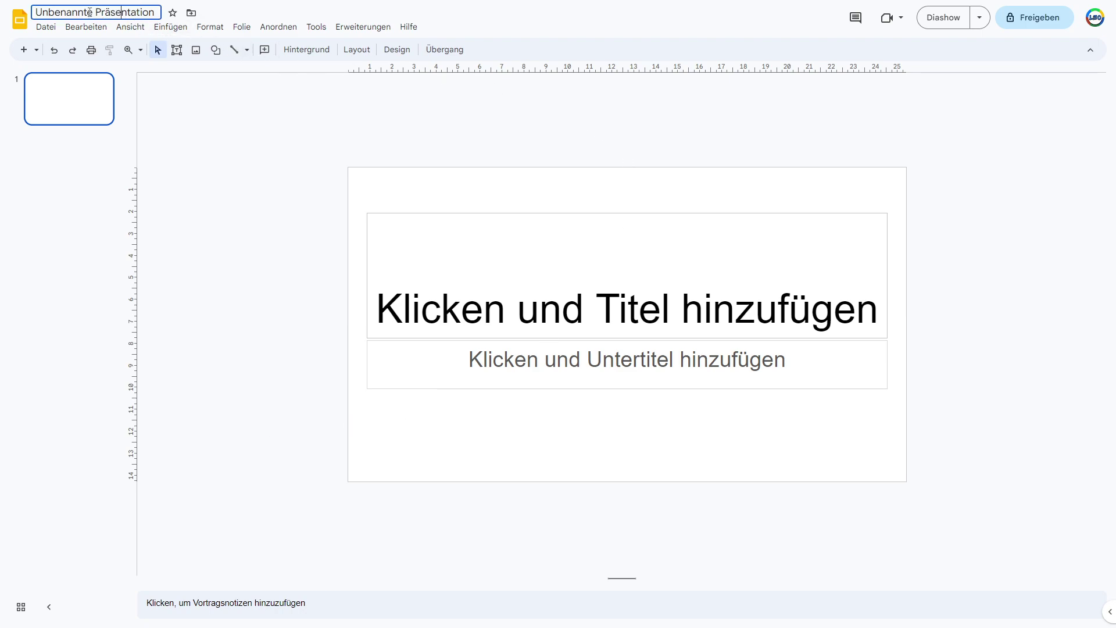
left_click_drag(154, 12, 32, 10)
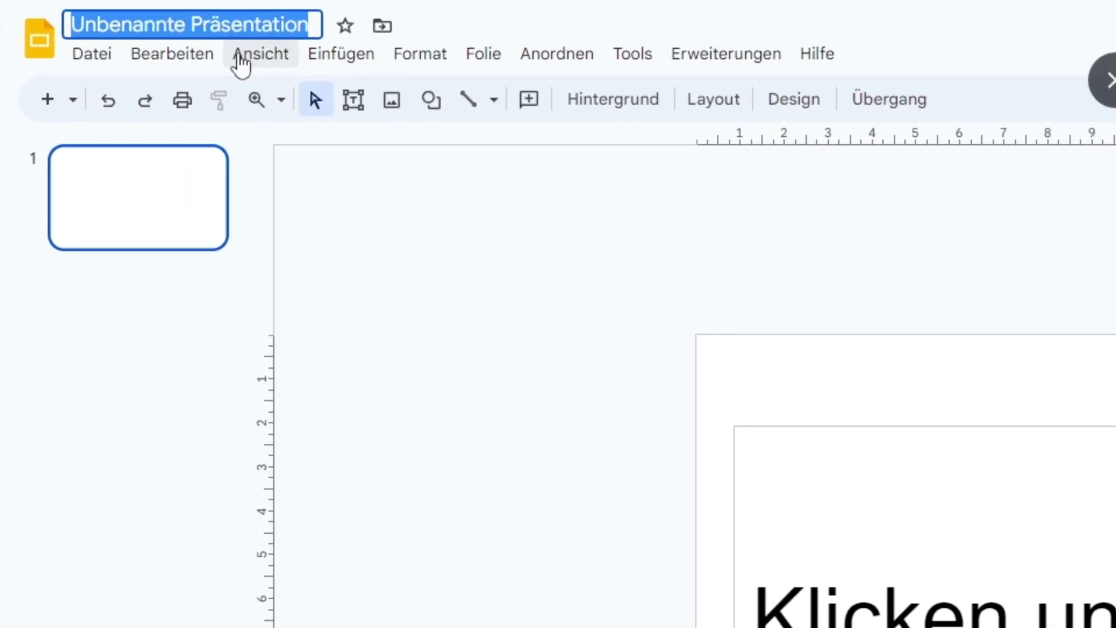
type("Meine ")
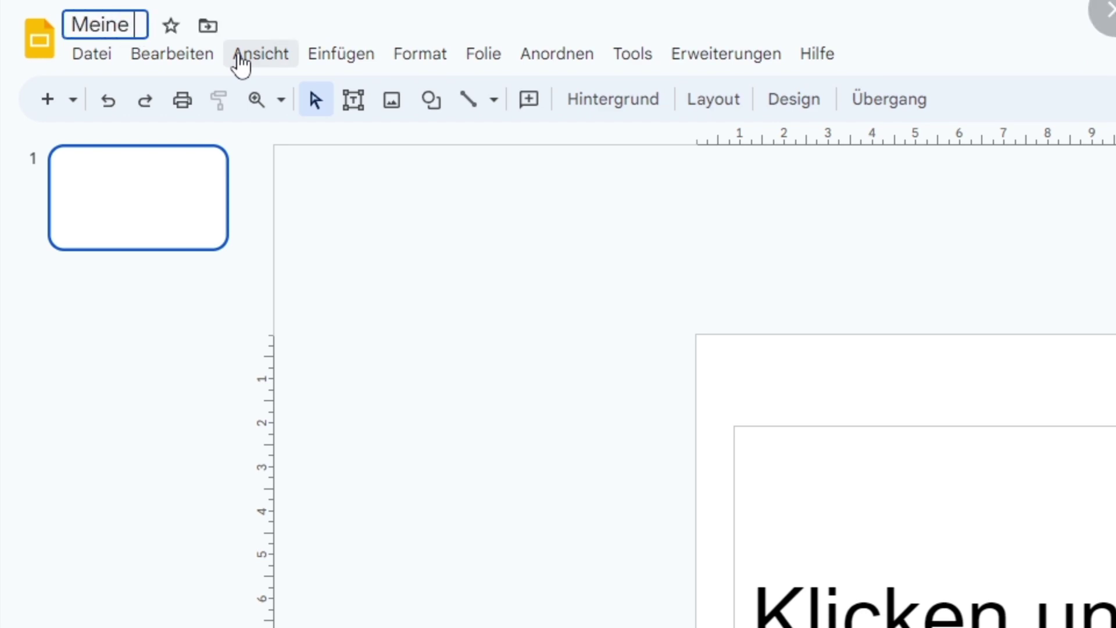
type("erste P")
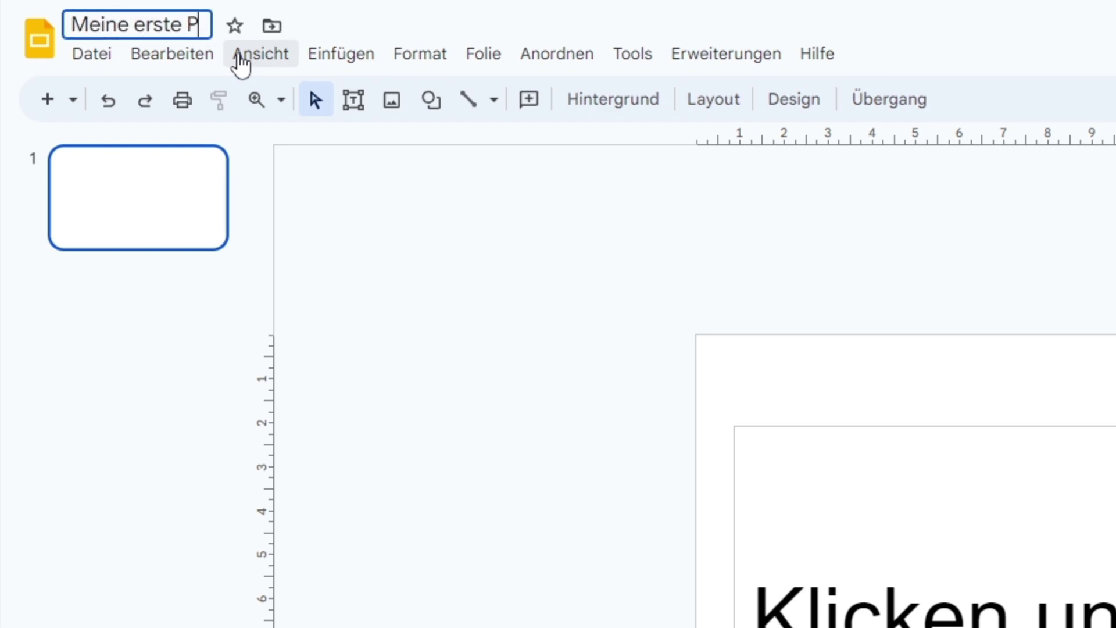
type("räsentaiton")
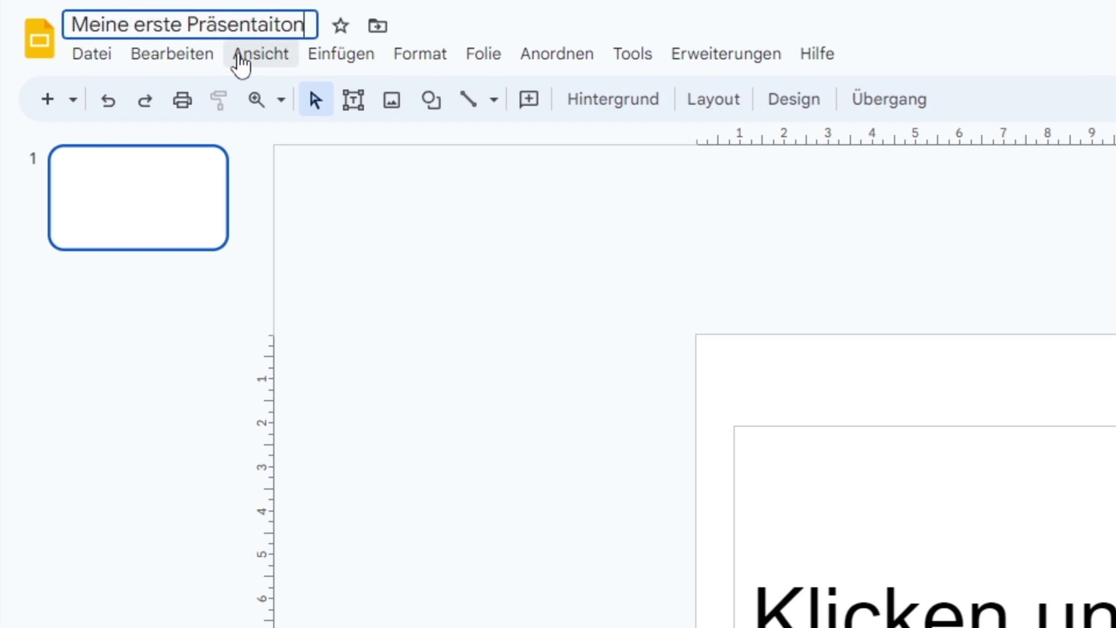
key("Left")
key("Left")
key("Left")
key("Left")
key("Left")
key("Delete")
key("Delete")
key("Delete")
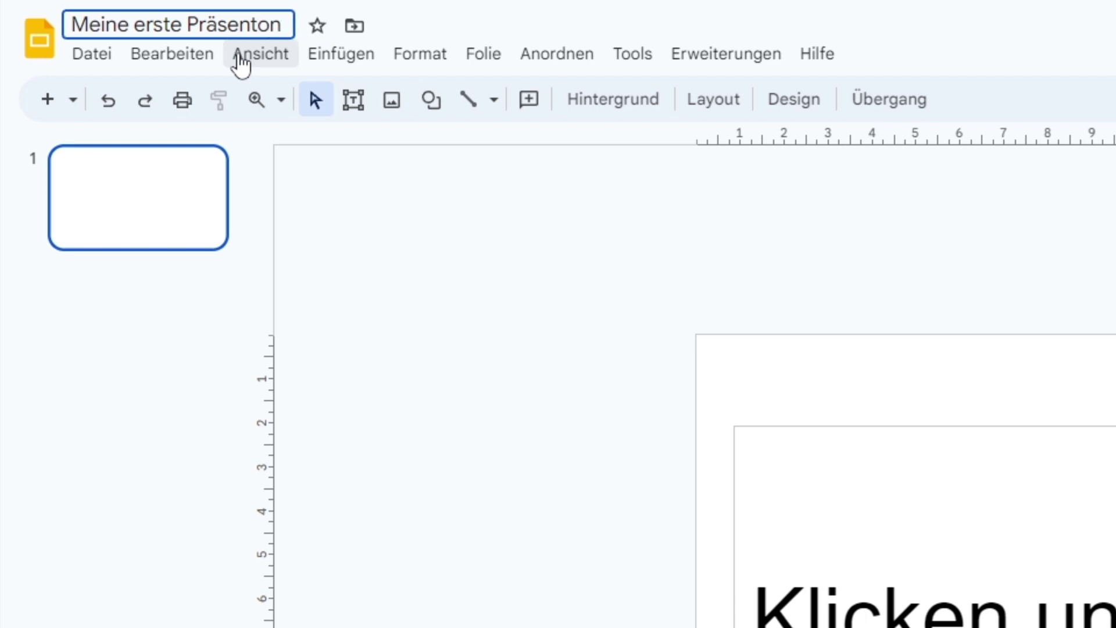
type("i")
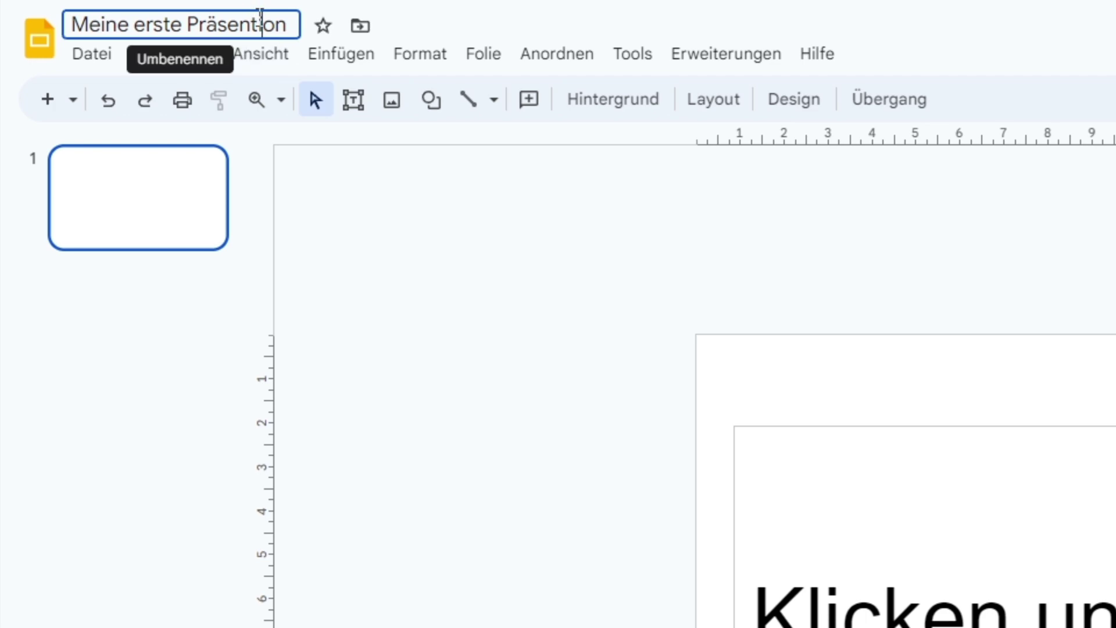
key("Left")
type("at")
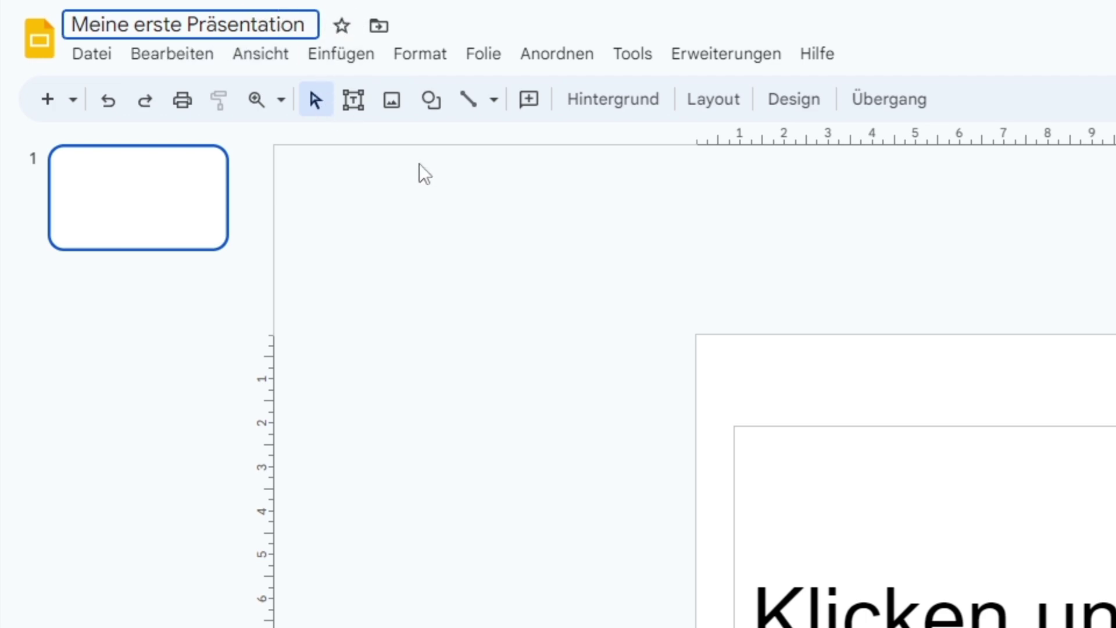
key("End")
type("2023")
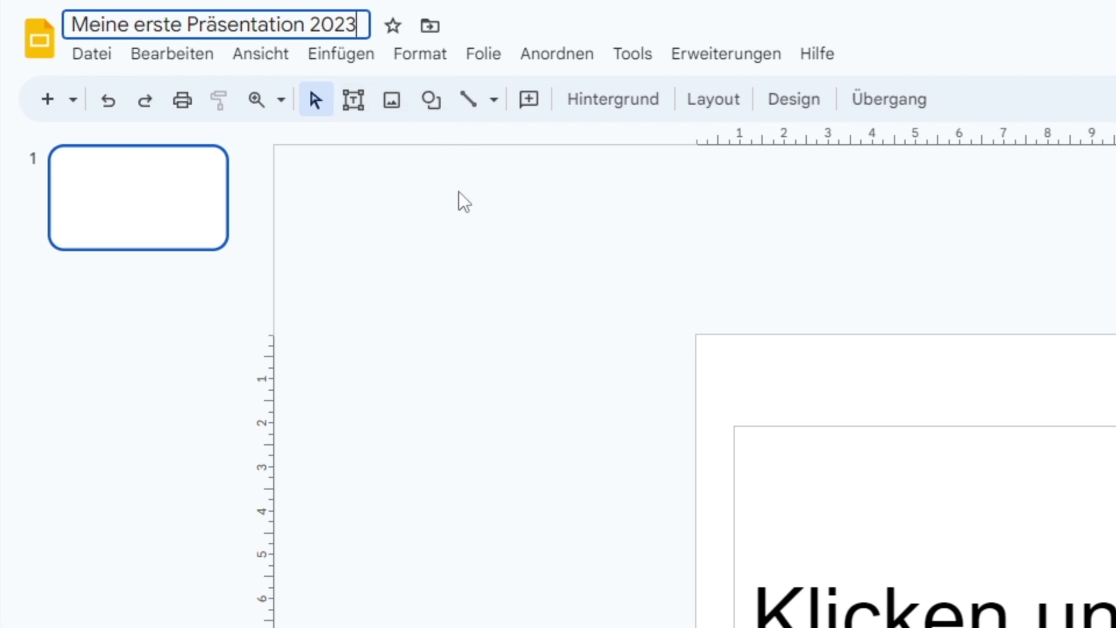
key("Return")
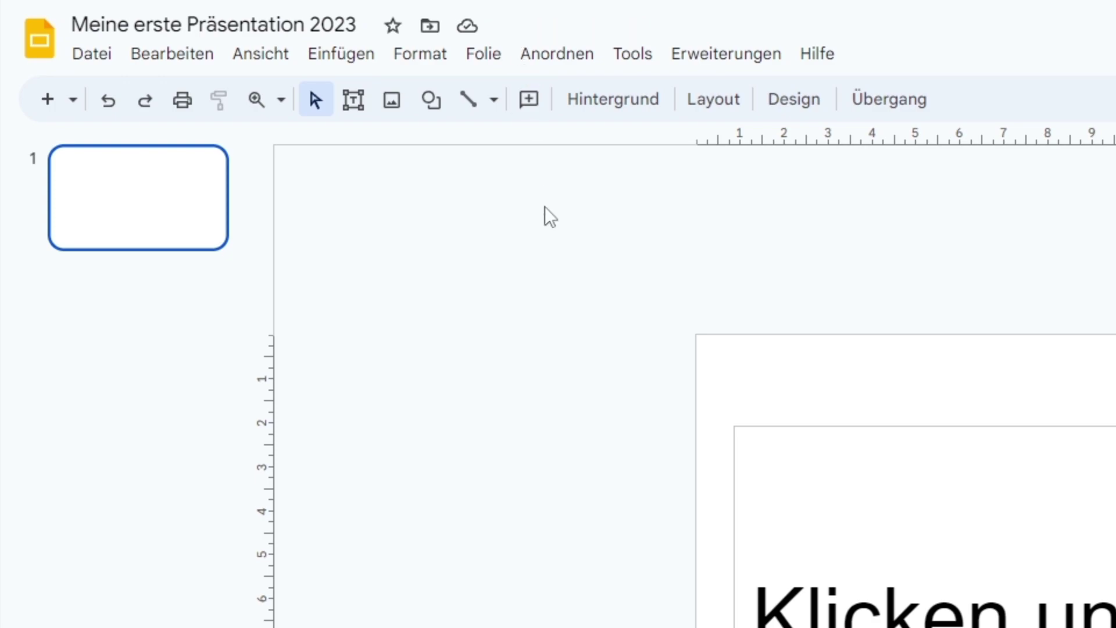
Step: Check the presentation's Google Drive save status and offline availability
left_click(466, 28)
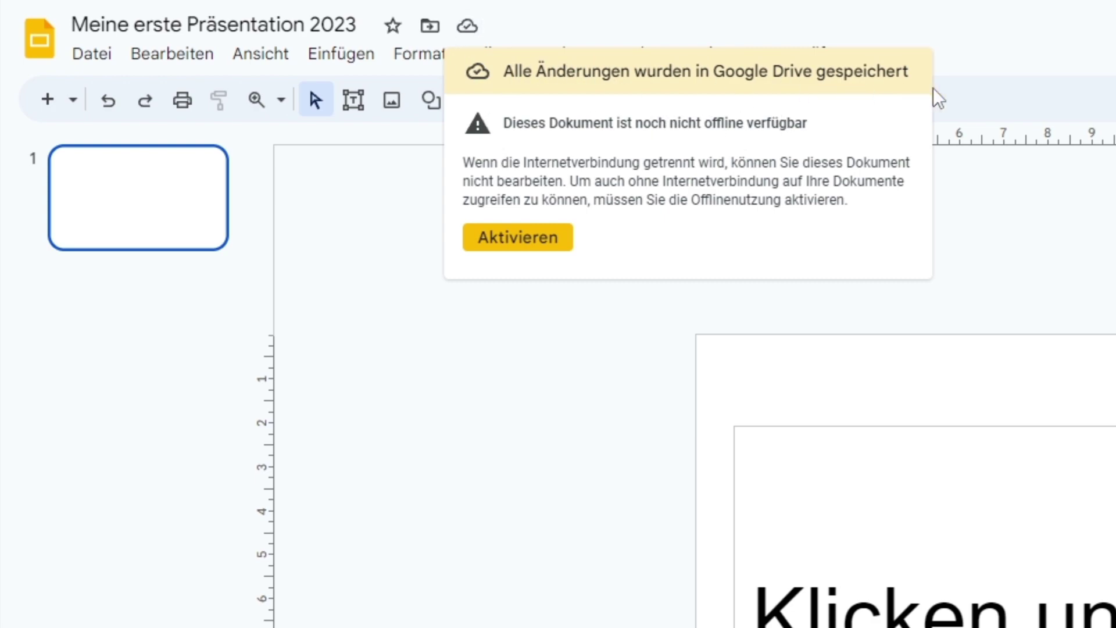
left_click(1098, 260)
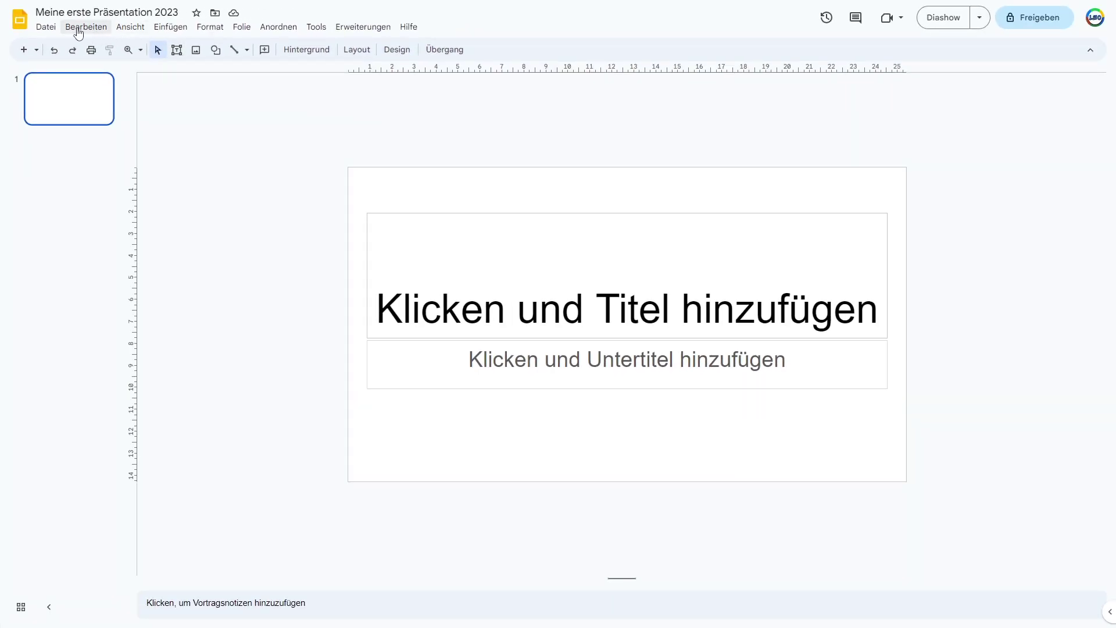
left_click(42, 30)
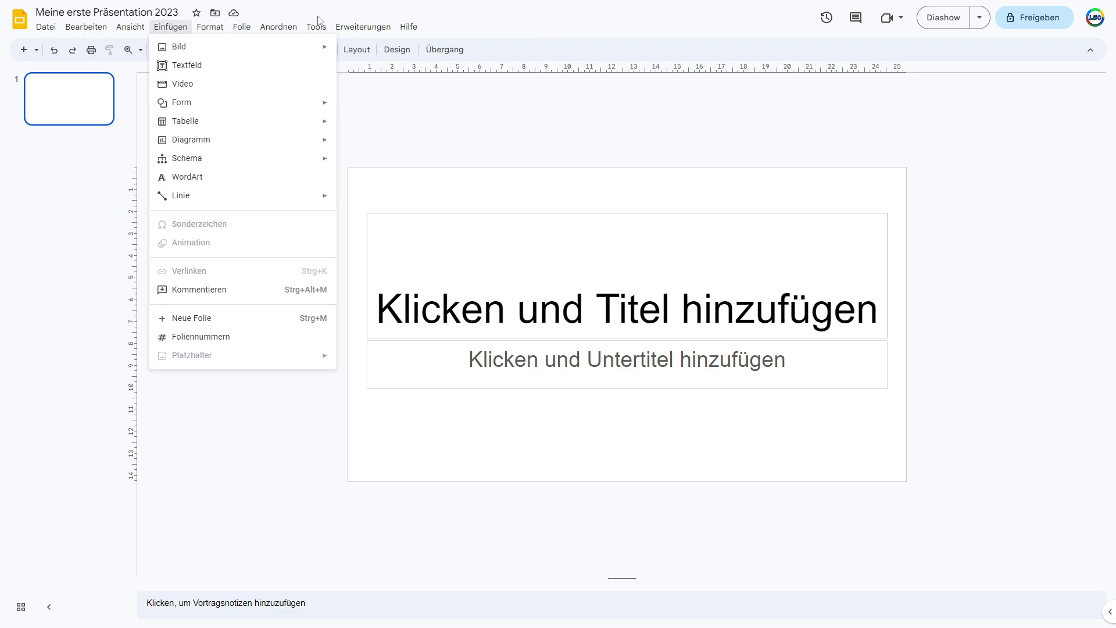
mouse_move(81, 36)
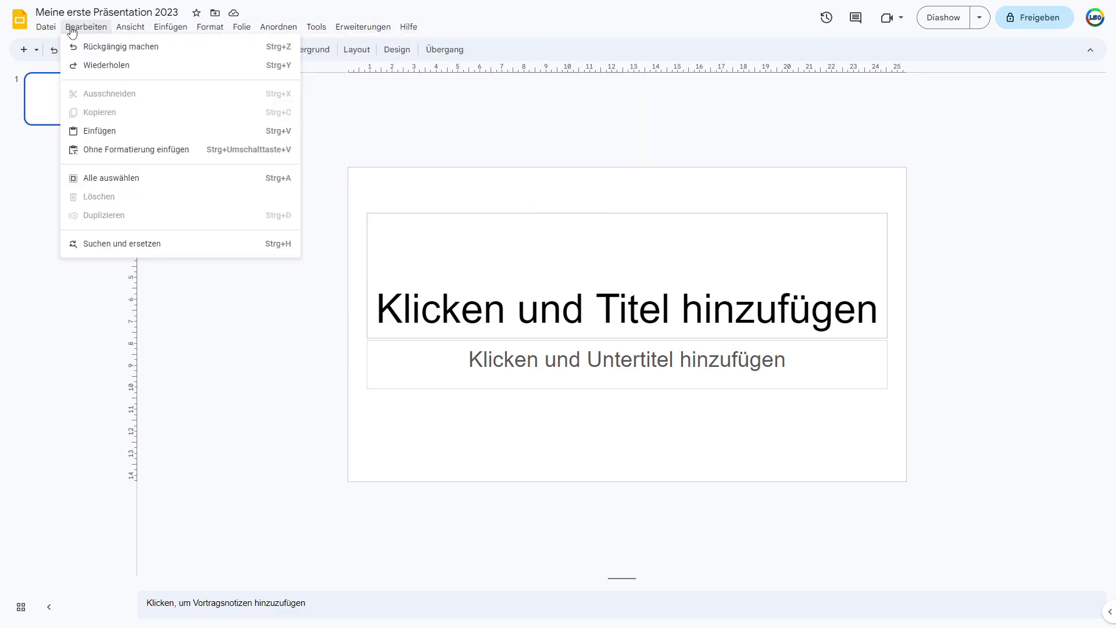
mouse_move(224, 33)
left_click(501, 106)
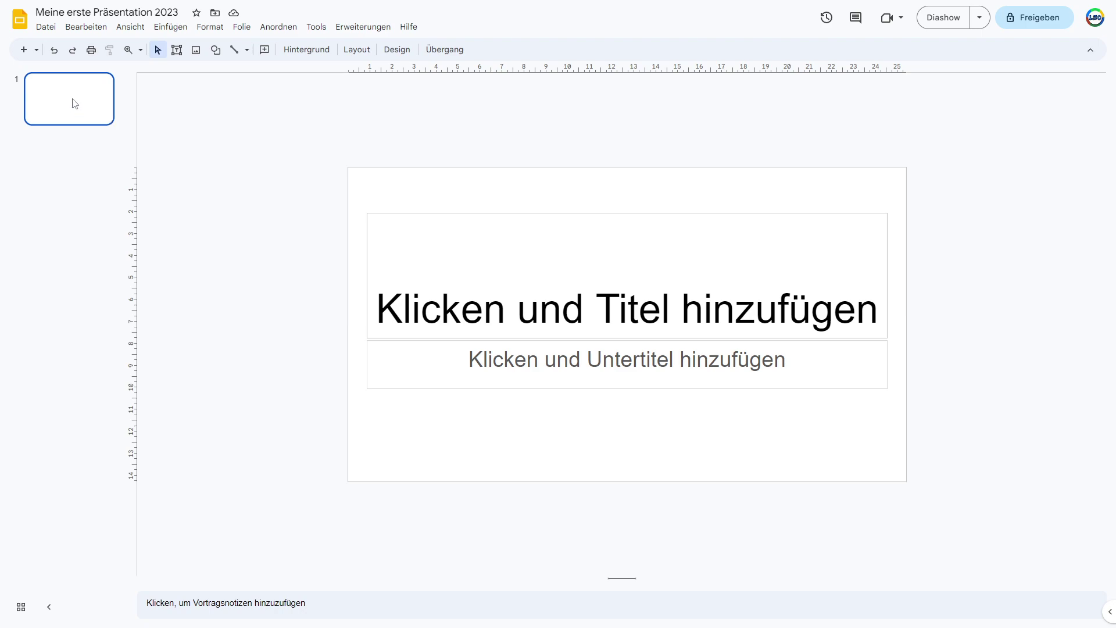
Step: Add four new slides after the title slide
key("ctrl+m")
key("ctrl+m")
key("ctrl+m")
key("ctrl+m")
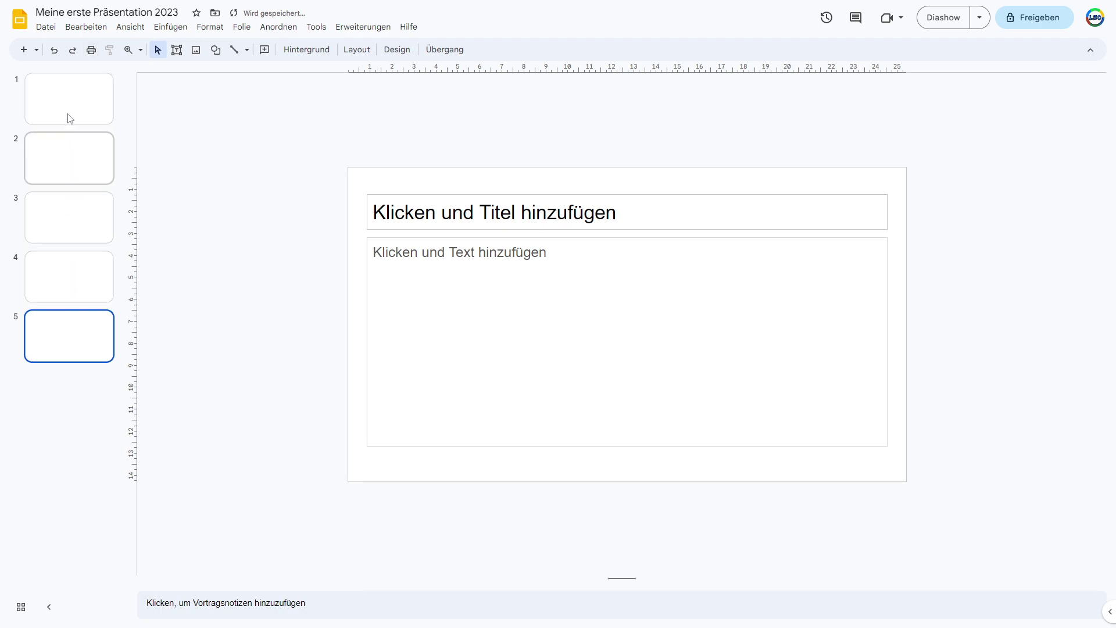
left_click(64, 148)
left_click(62, 232)
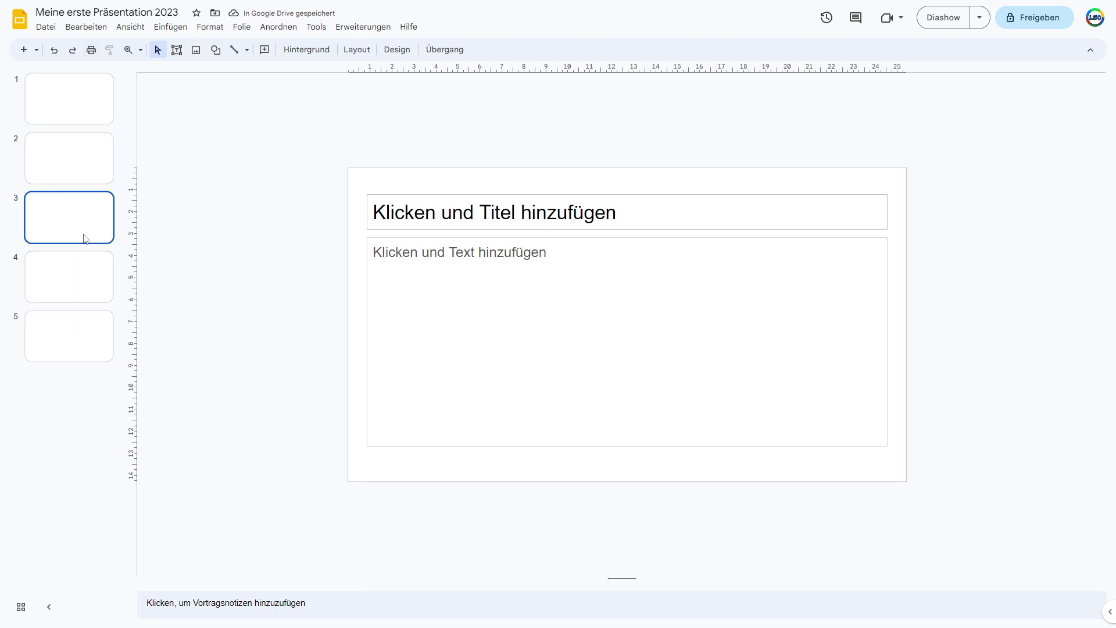
Step: Enter "Mein genialer Titel" as the title on the first slide
left_click(71, 99)
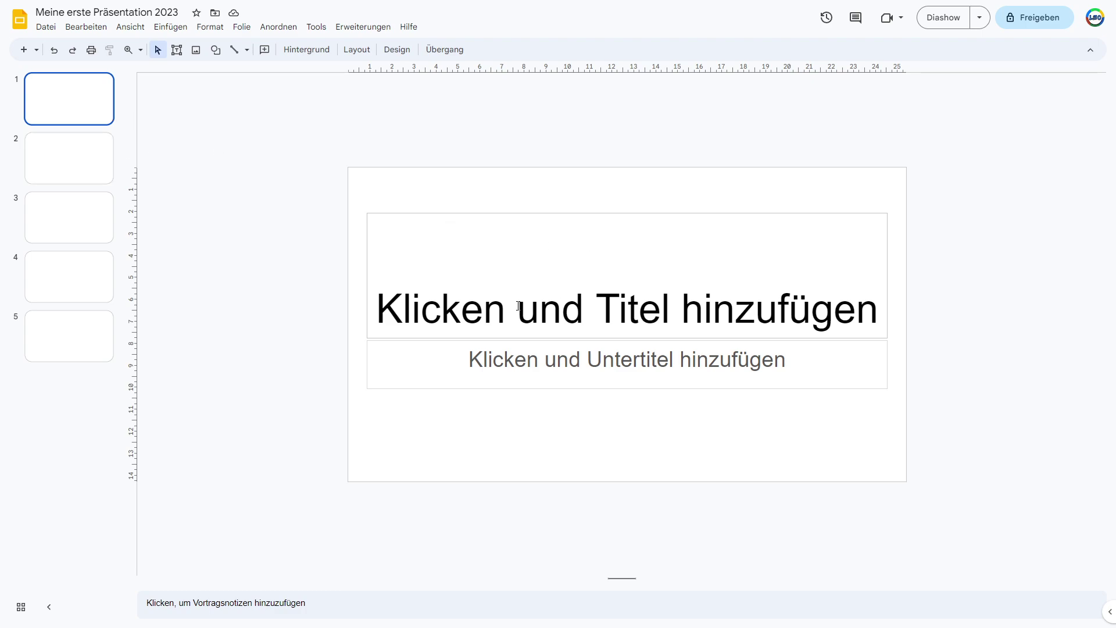
left_click(491, 211)
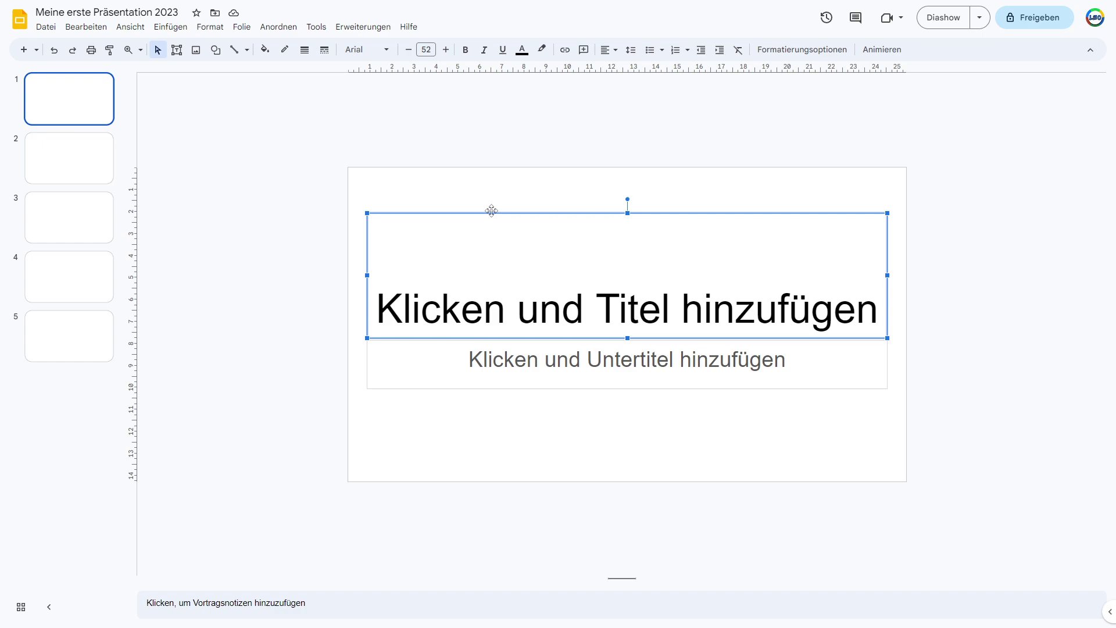
left_click(629, 310)
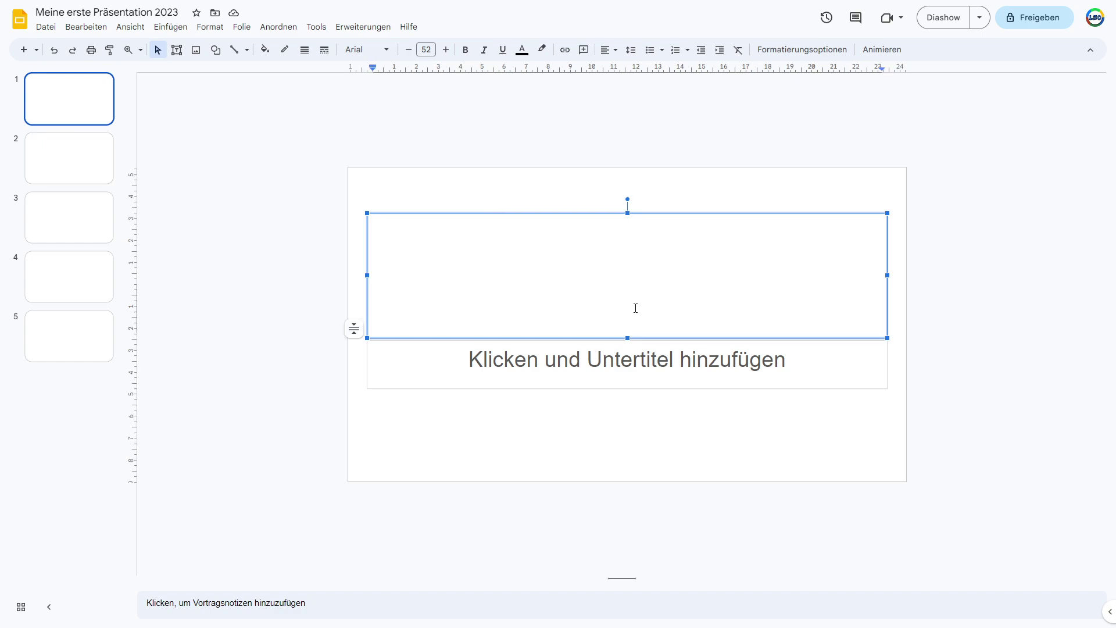
type("Tite")
key("BackSpace")
key("BackSpace")
key("BackSpace")
key("BackSpace")
type("Meine")
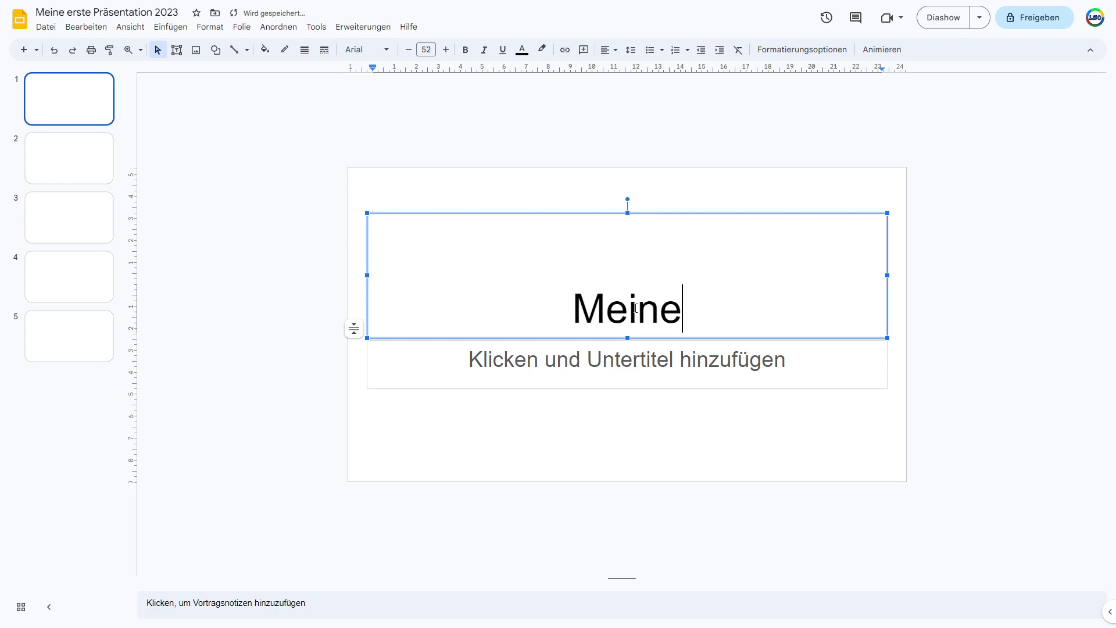
key("BackSpace")
type("gen")
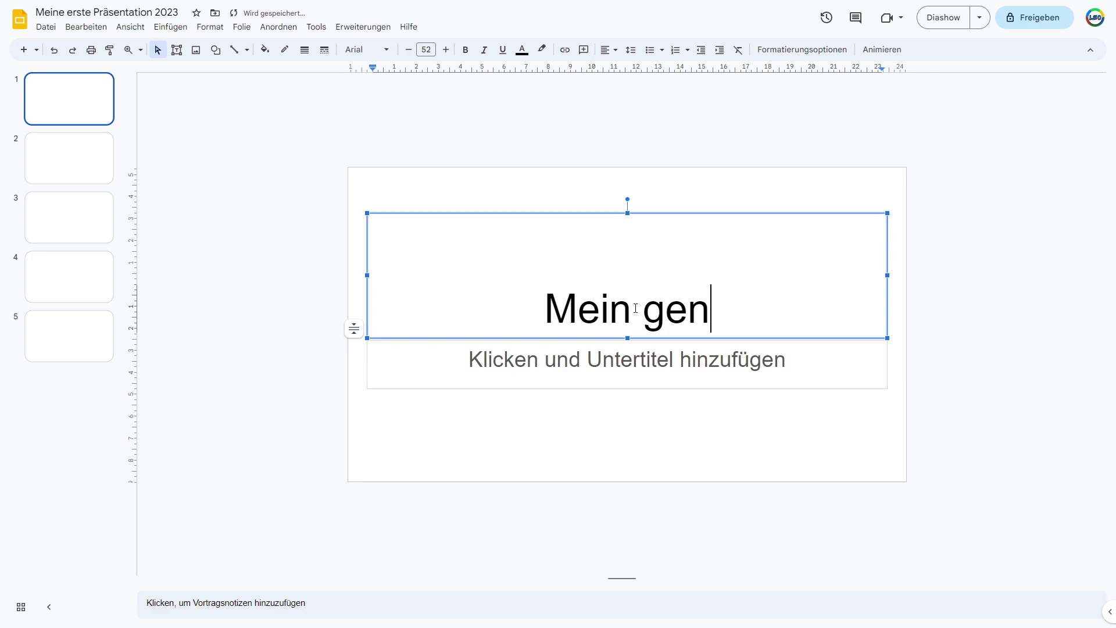
type("ialer Titel")
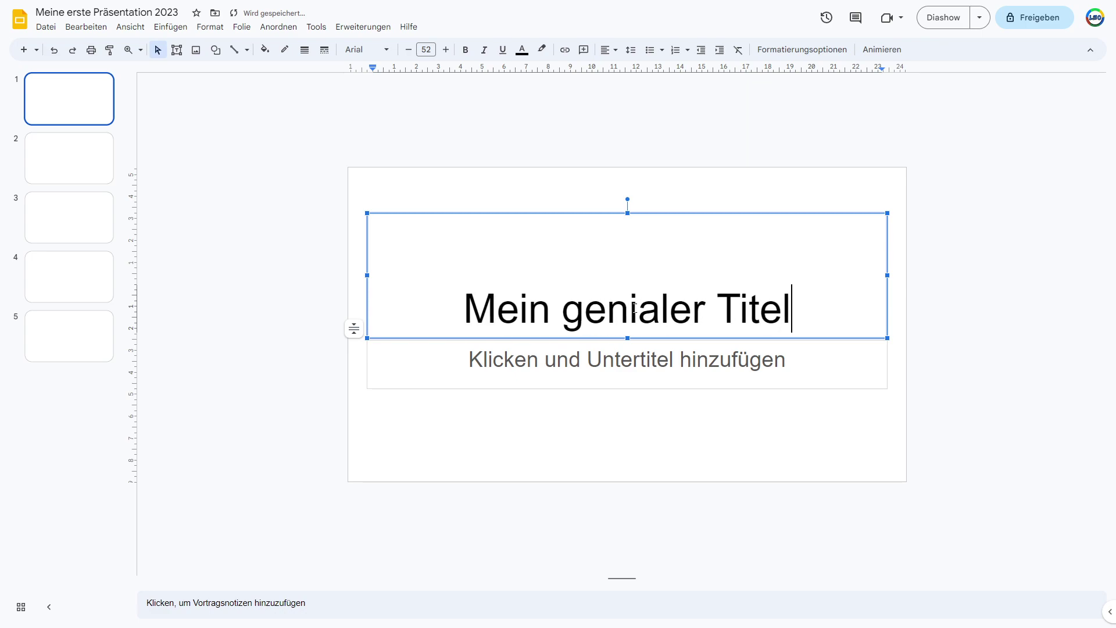
Step: Enter "präsentiert von" followed by the presenter's first name as the subtitle of the first slide
left_click(695, 348)
type("präsentiert von Leo")
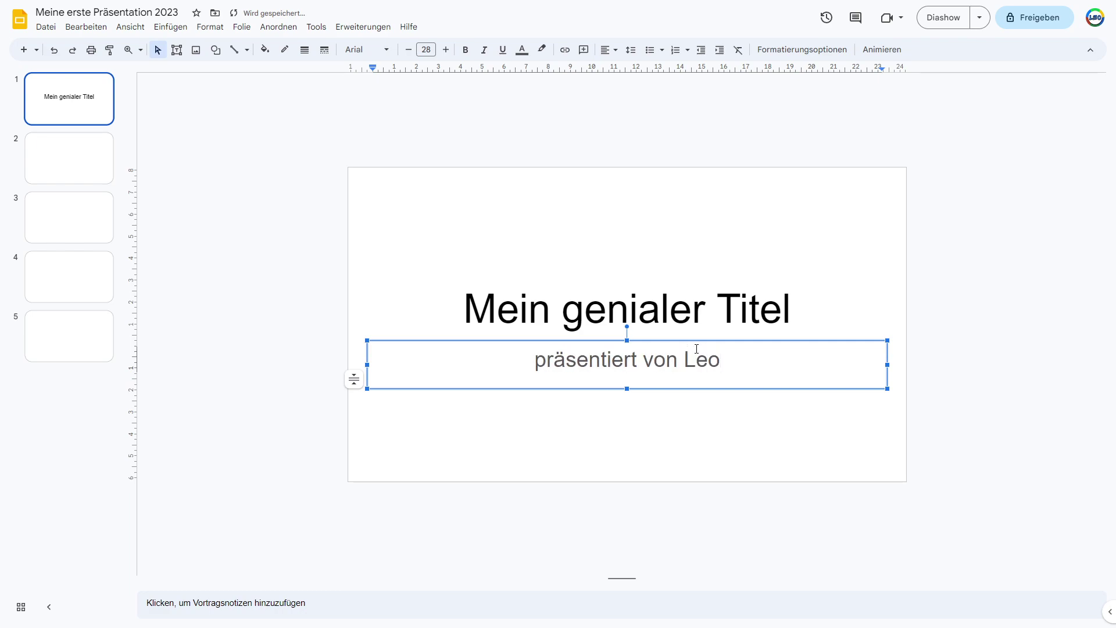
left_click(921, 320)
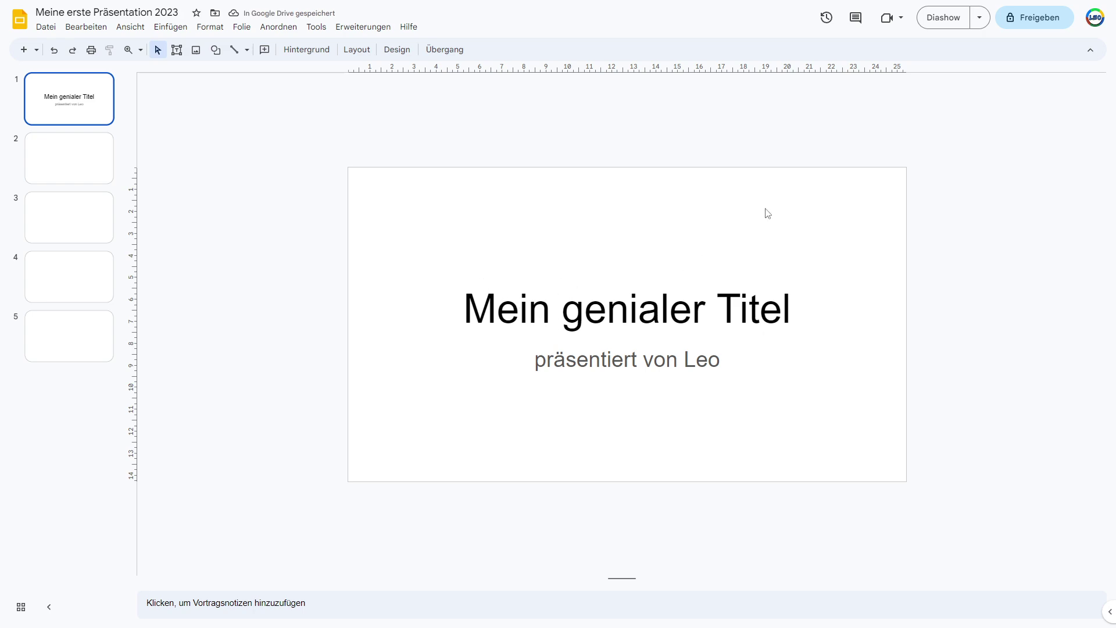
Step: Move the title box up by about 1 cm and the subtitle box down by about 2 cm
left_click(606, 308)
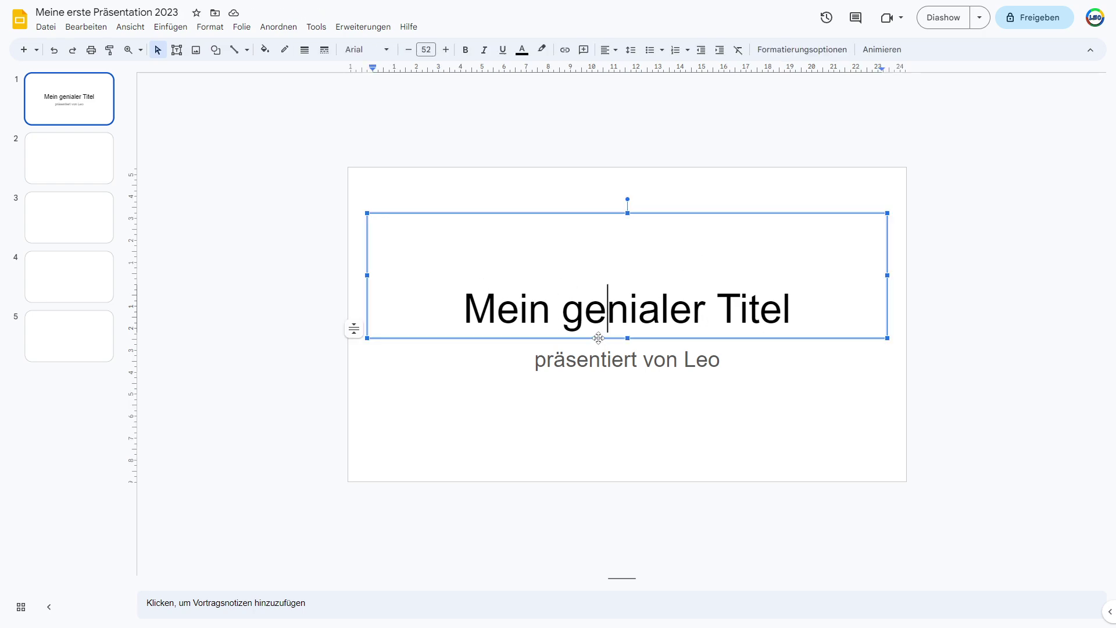
left_click(616, 341)
left_click(585, 308)
left_click(488, 336)
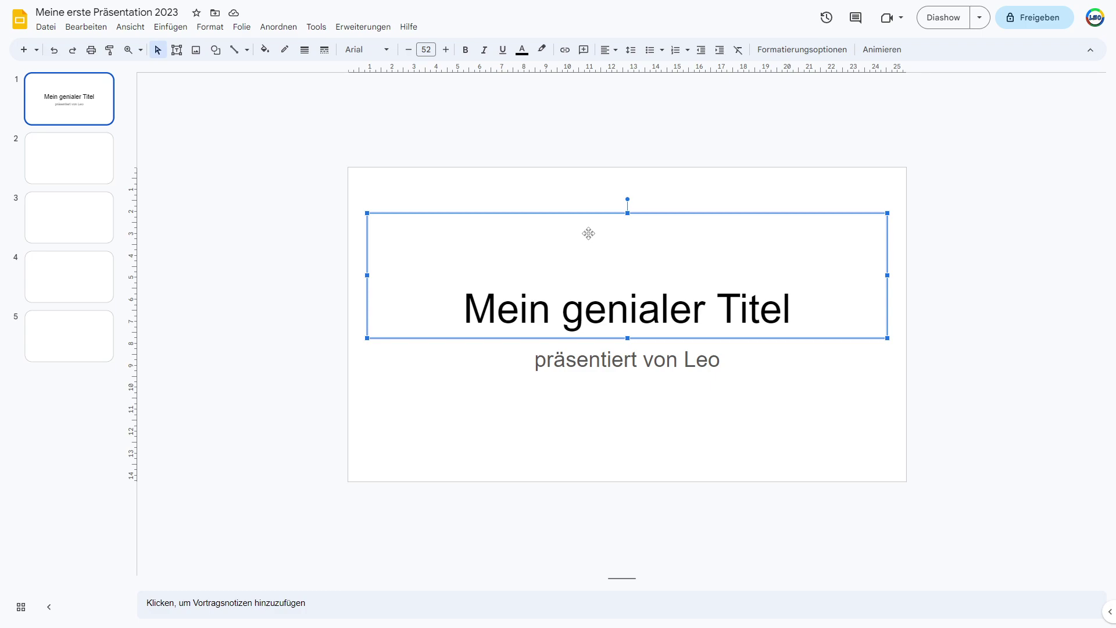
left_click_drag(575, 212, 571, 187)
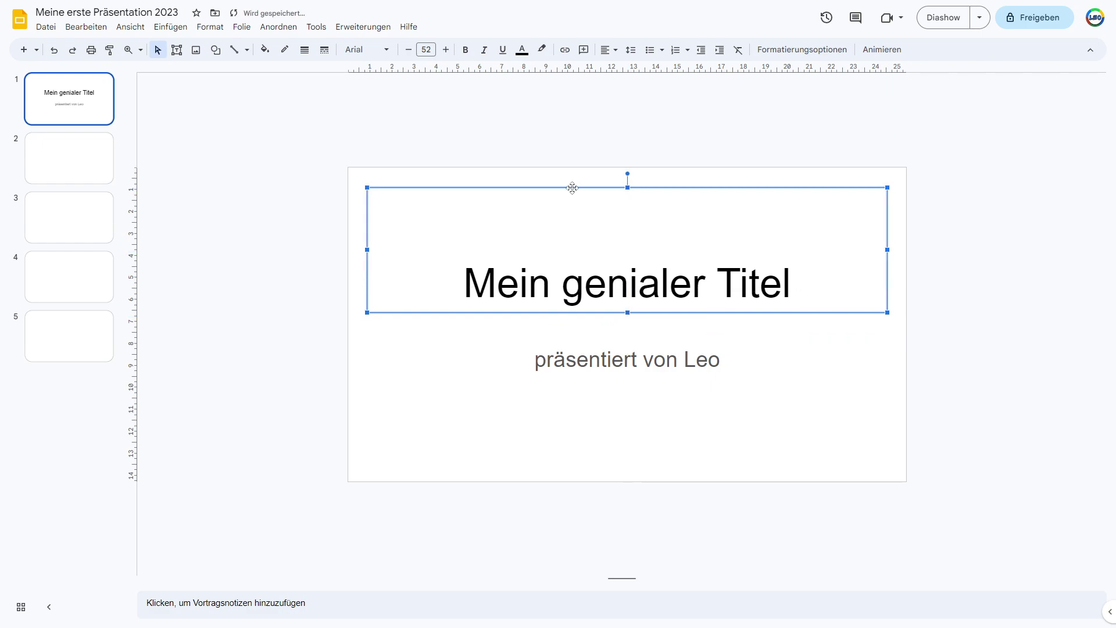
left_click(621, 353)
left_click_drag(613, 342, 622, 380)
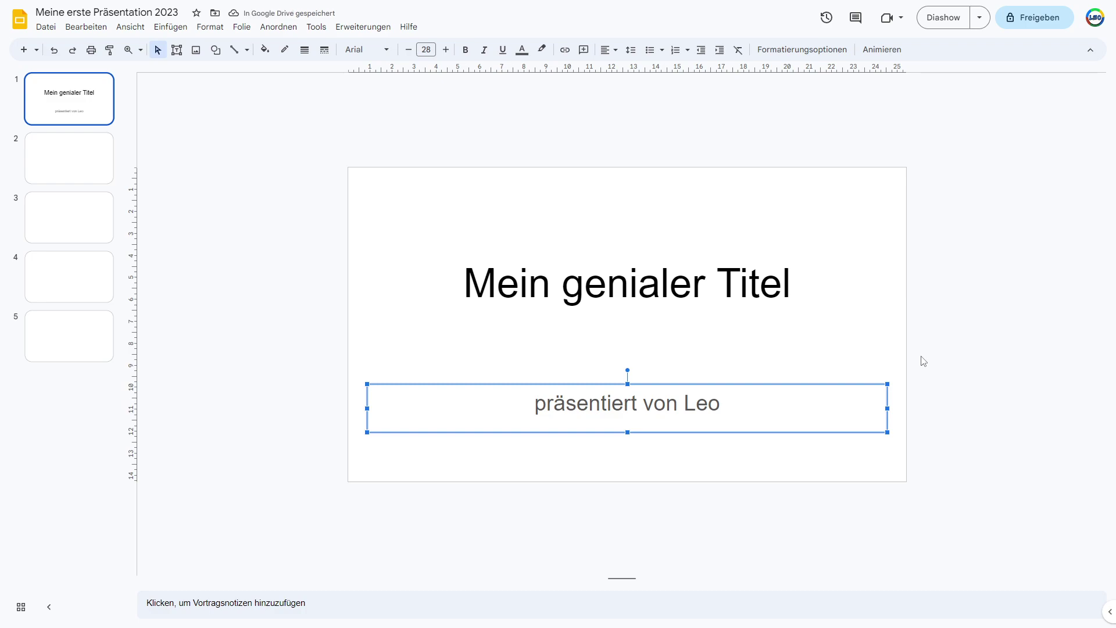
Step: Try narrowing the subtitle box from its right edge, then restore its full width
left_click_drag(887, 408, 703, 409)
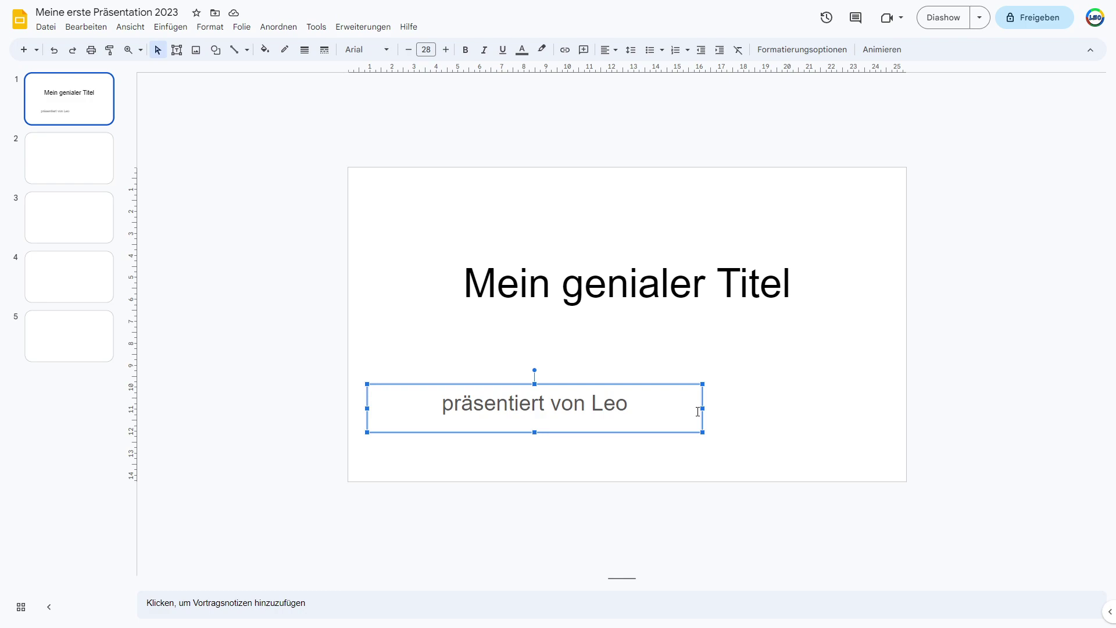
left_click_drag(703, 409, 778, 404)
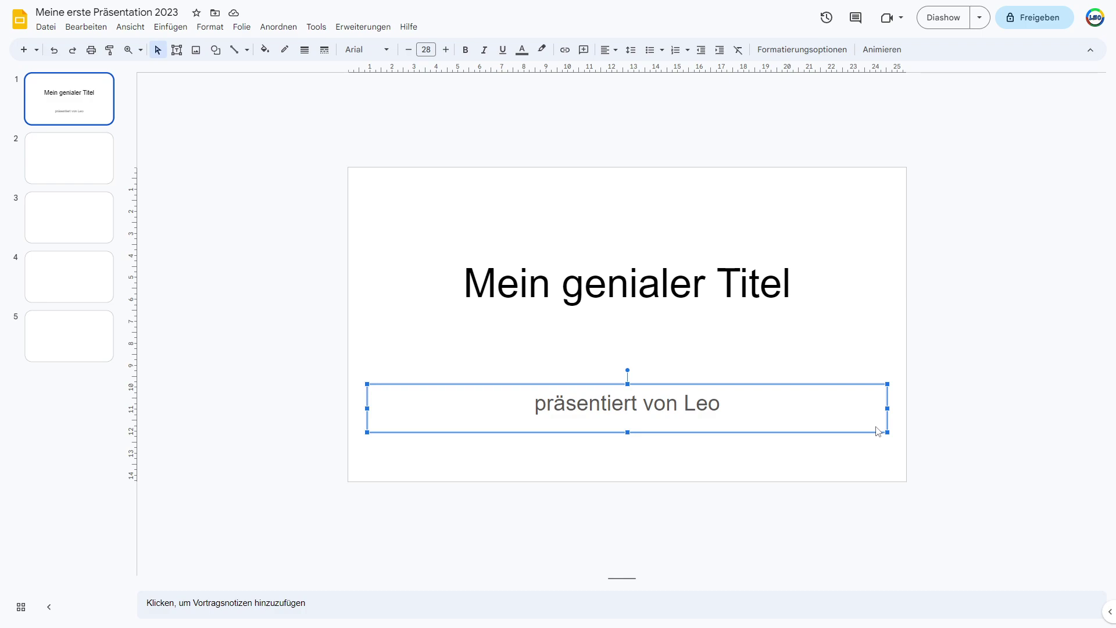
left_click(552, 283)
Step: Enter "Agenda" as the title of the second slide
left_click(97, 157)
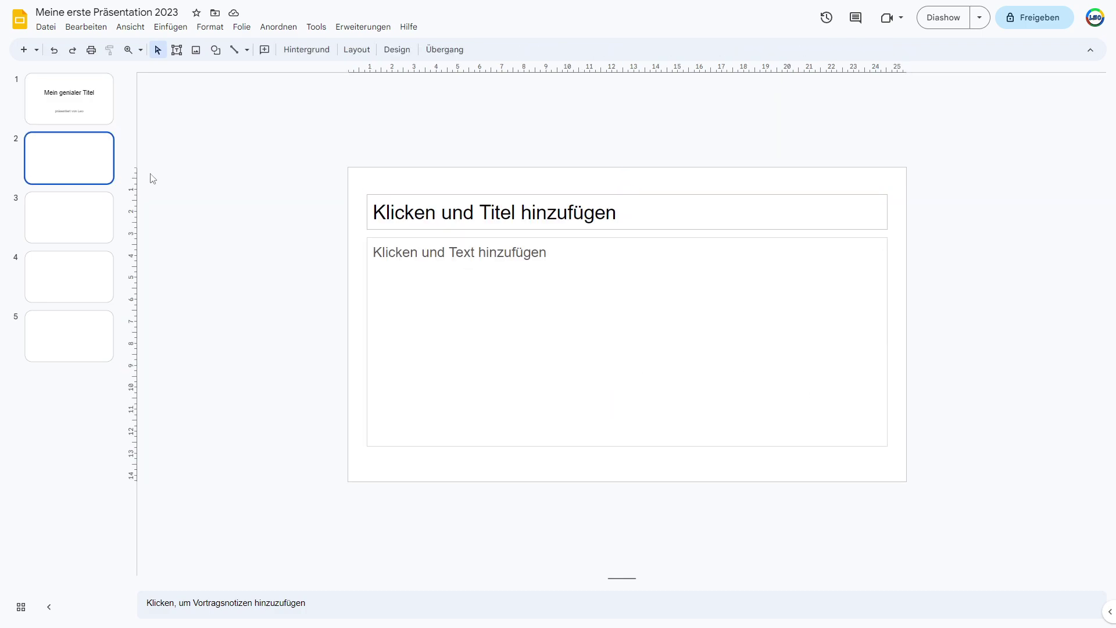
left_click(557, 222)
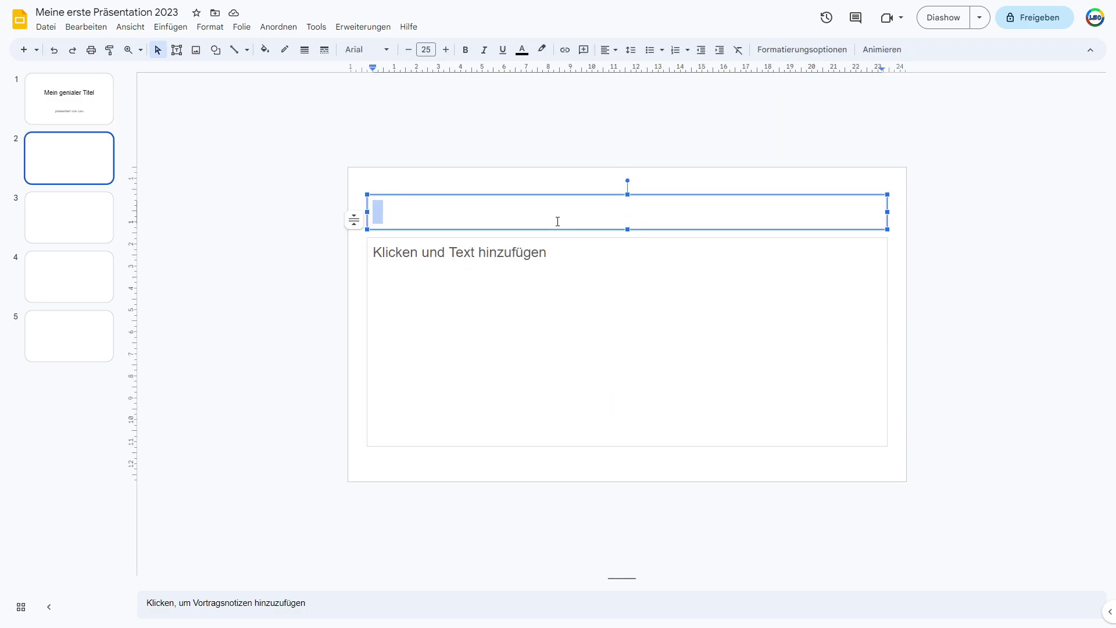
type("Agenda")
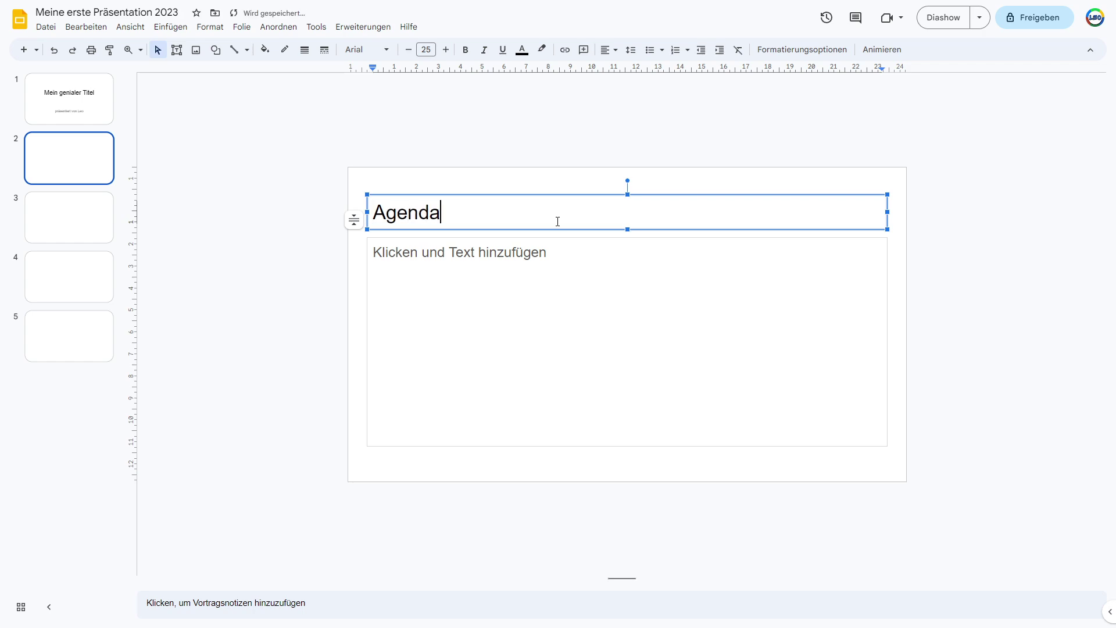
left_click(528, 249)
left_click(493, 237)
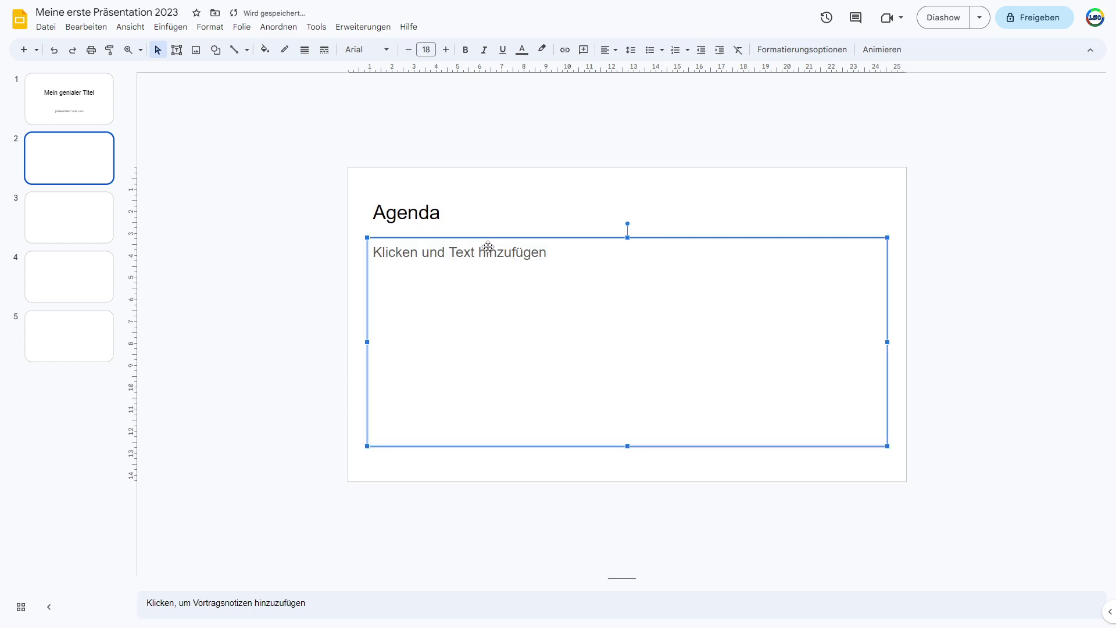
left_click(487, 247)
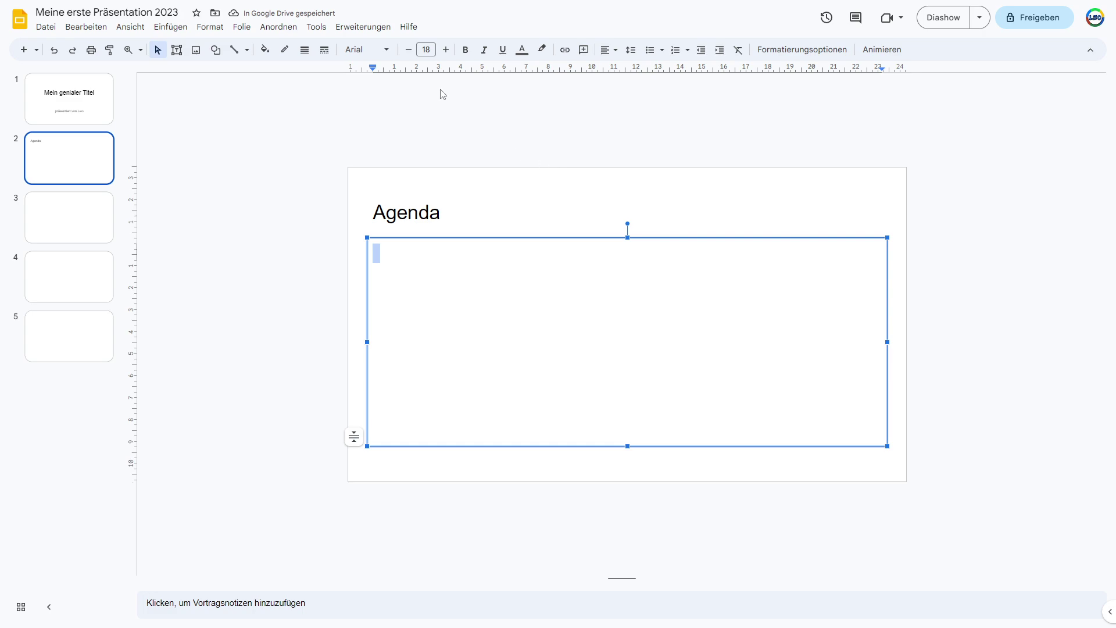
left_click(329, 145)
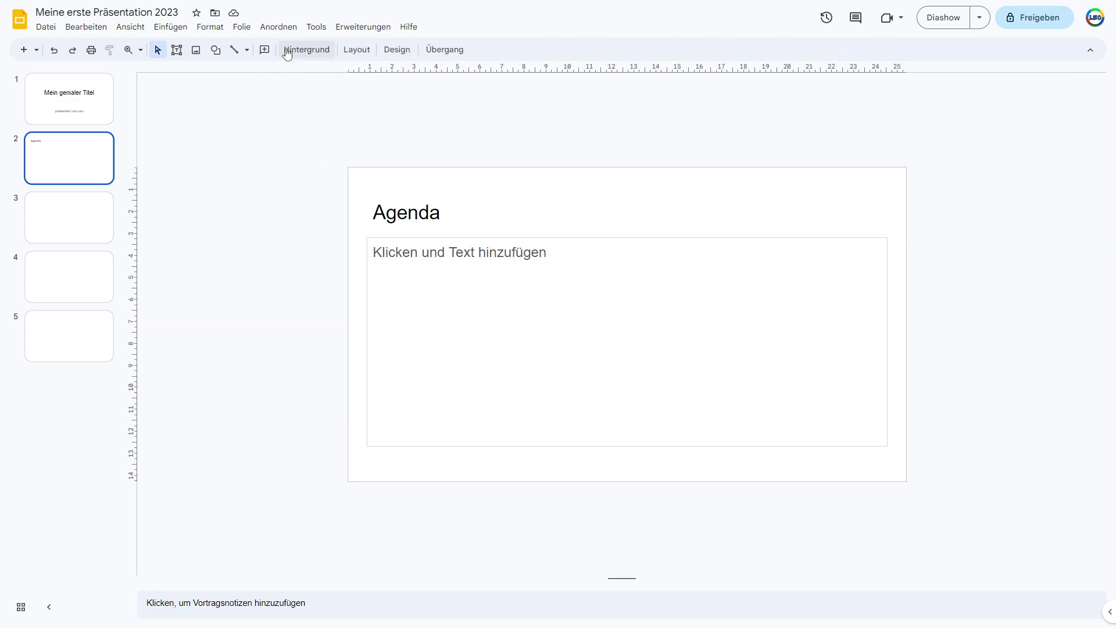
Step: Fill the body box of the Agenda slide with a round-bullet list from "Agendapunkt 1" to "Agendapunkt 7"
left_click(465, 238)
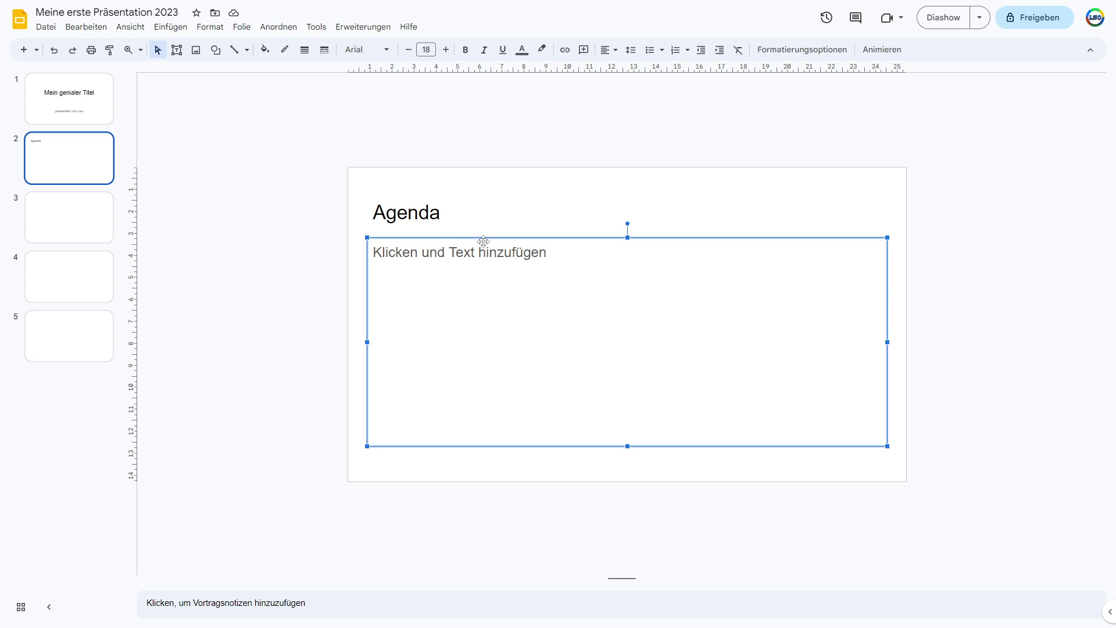
left_click(452, 252)
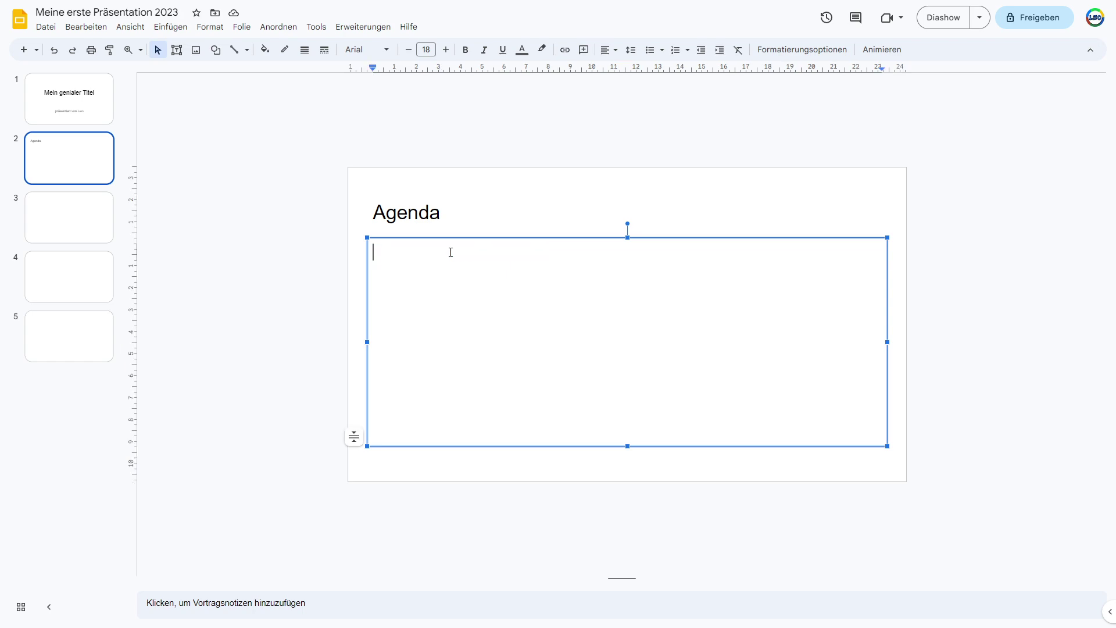
type("-")
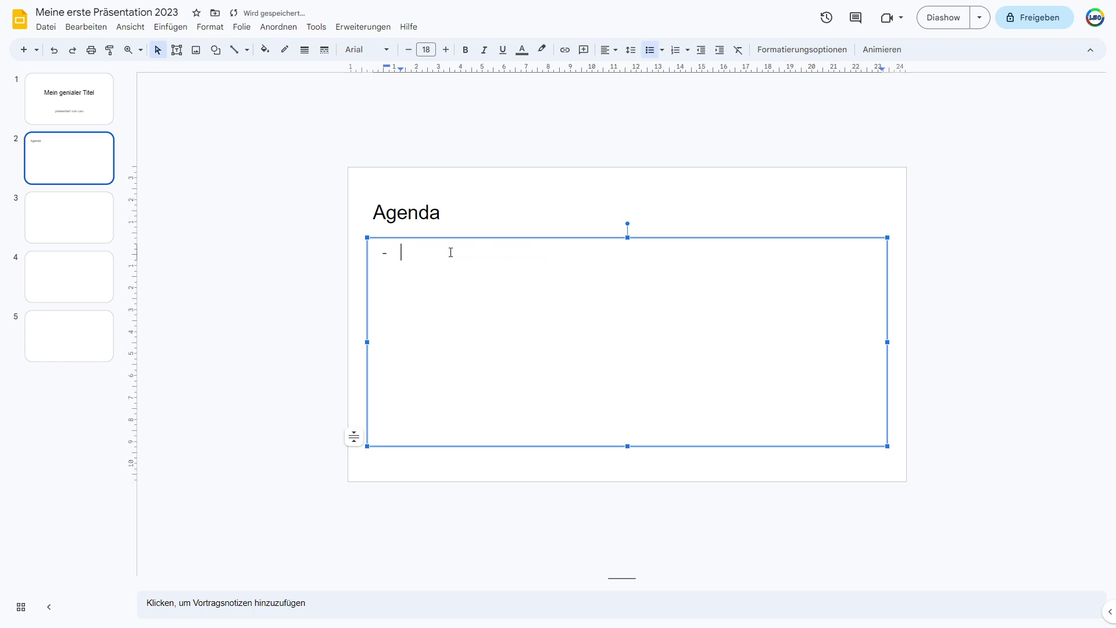
key("BackSpace")
key("BackSpace")
key("BackSpace")
left_click(650, 54)
type("Agendapunkt 1")
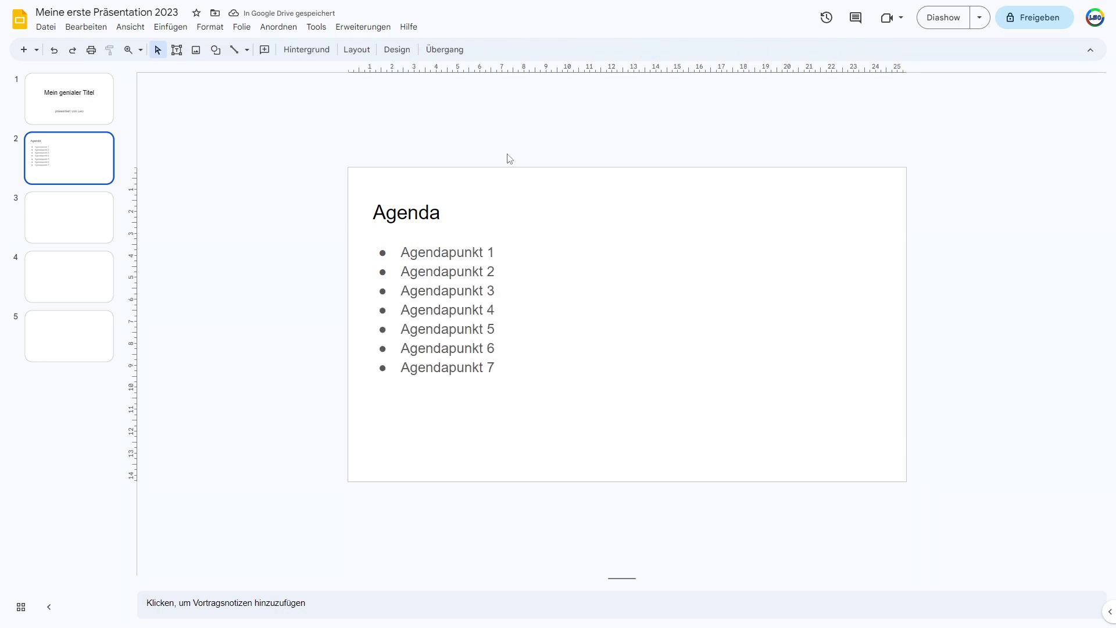
left_click(423, 289)
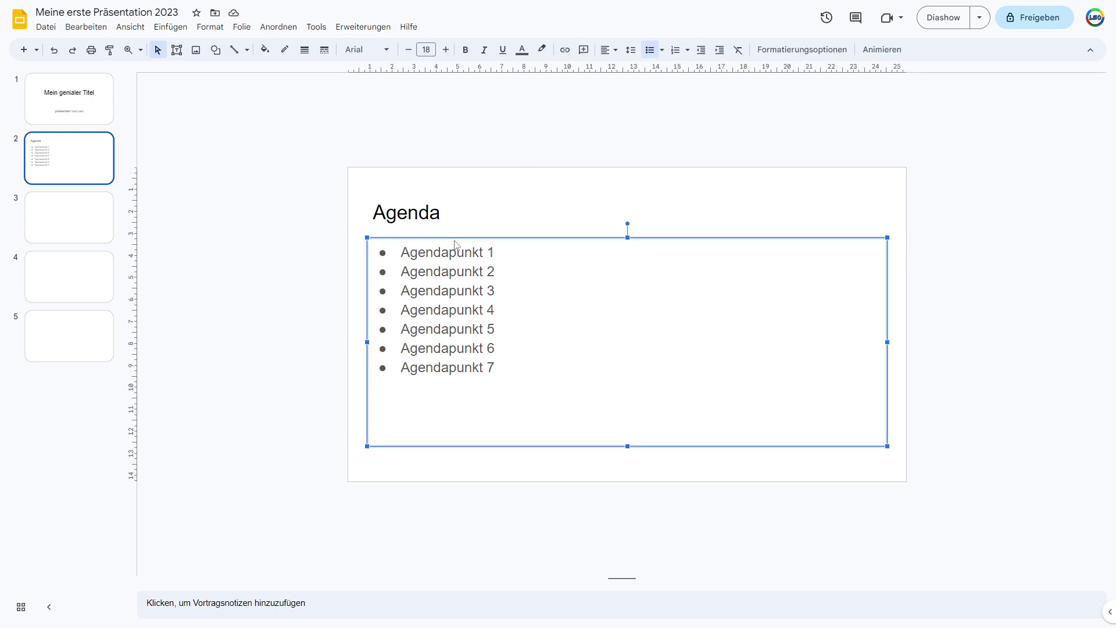
left_click_drag(506, 367, 400, 349)
key("ctrl+z")
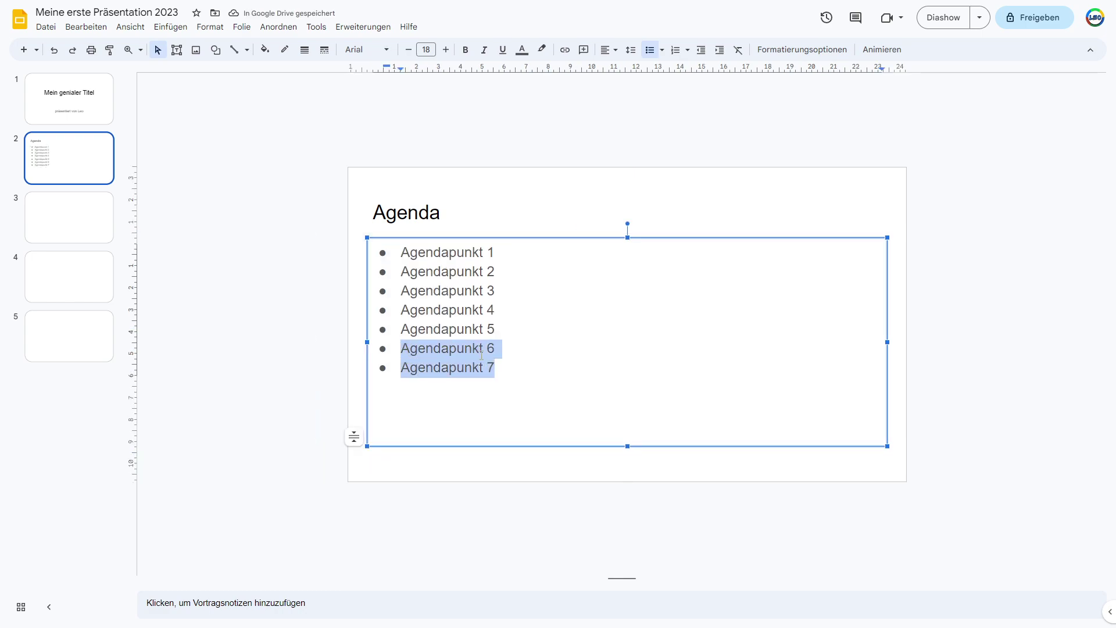
Step: Set the font of the whole agenda list box to Impact
left_click(506, 241)
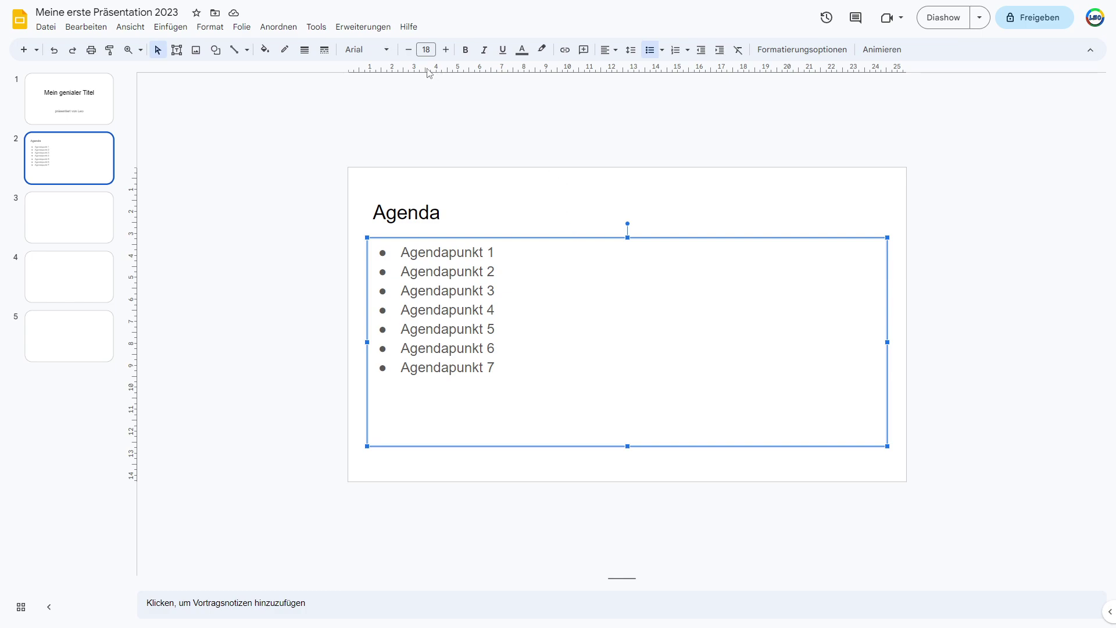
left_click(380, 50)
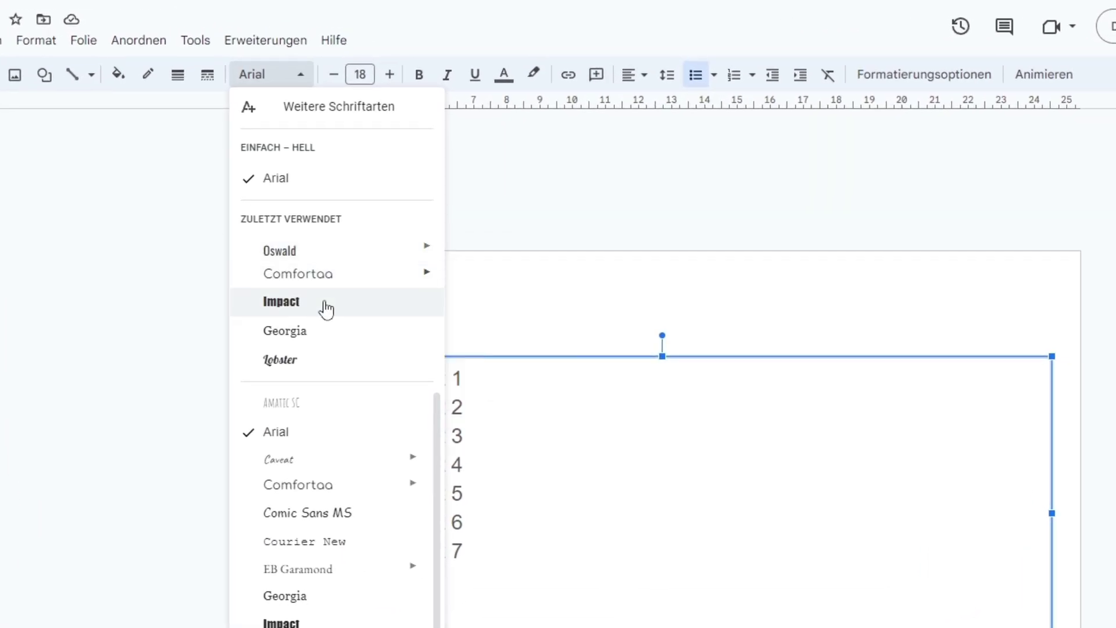
left_click(402, 202)
Step: Try increasing and decreasing the agenda list's font size in single increments
left_click(393, 76)
left_click(394, 75)
left_click(394, 76)
left_click(397, 76)
left_click(335, 75)
left_click(335, 76)
left_click(336, 77)
Step: Set the agenda list's font size to 24
left_click(362, 76)
type("24")
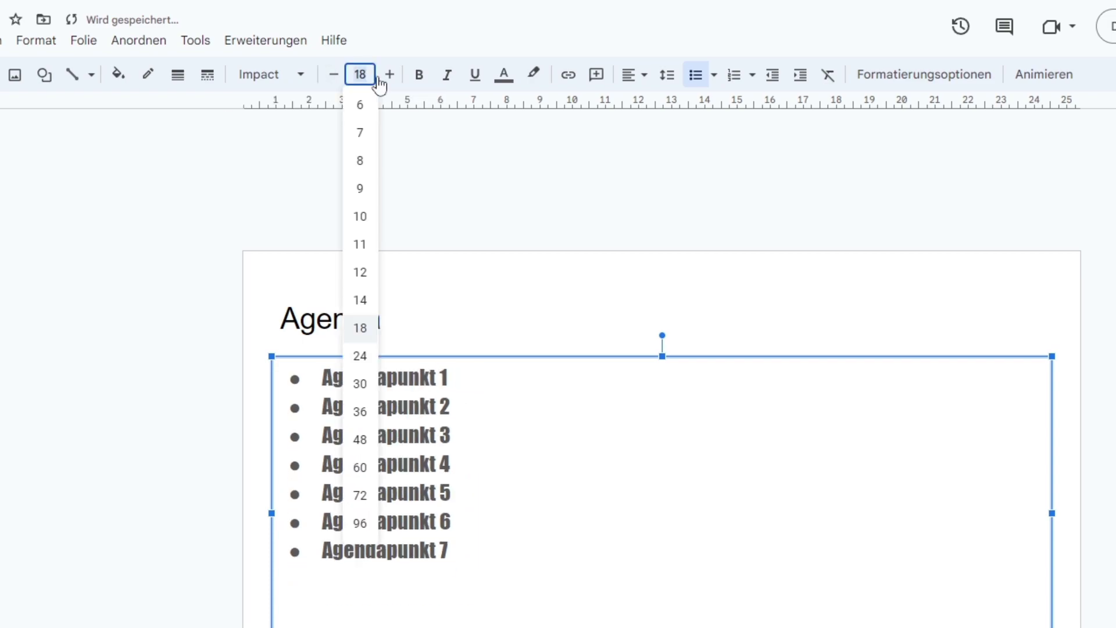
key("Return")
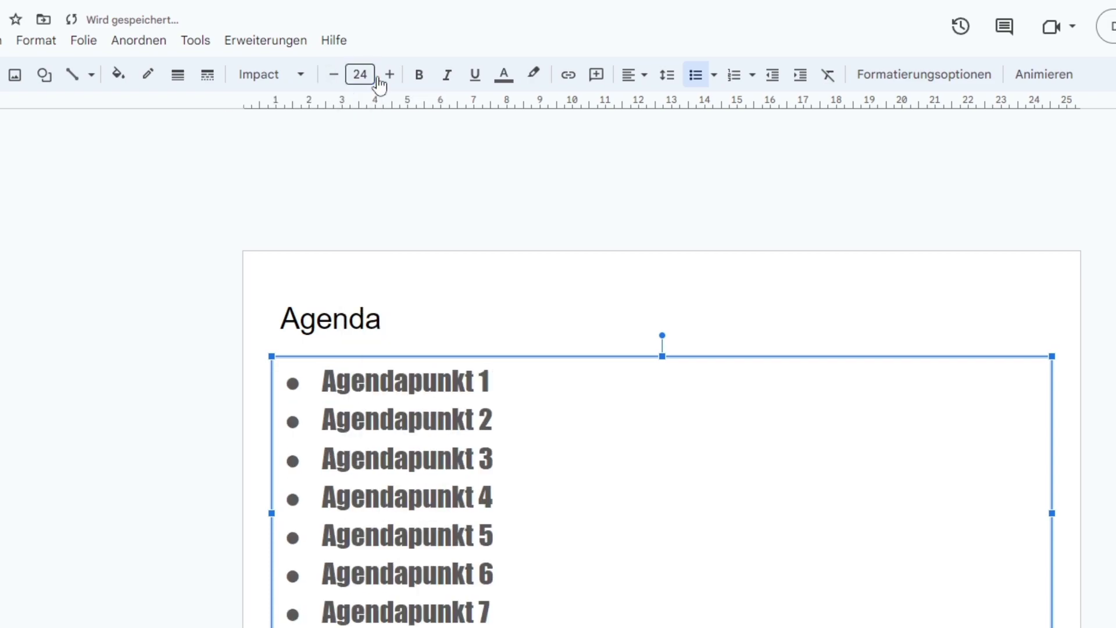
Step: Make the agenda list bold, italic and underlined, and colour its text orange
left_click(419, 80)
left_click(448, 84)
left_click(475, 80)
left_click(503, 76)
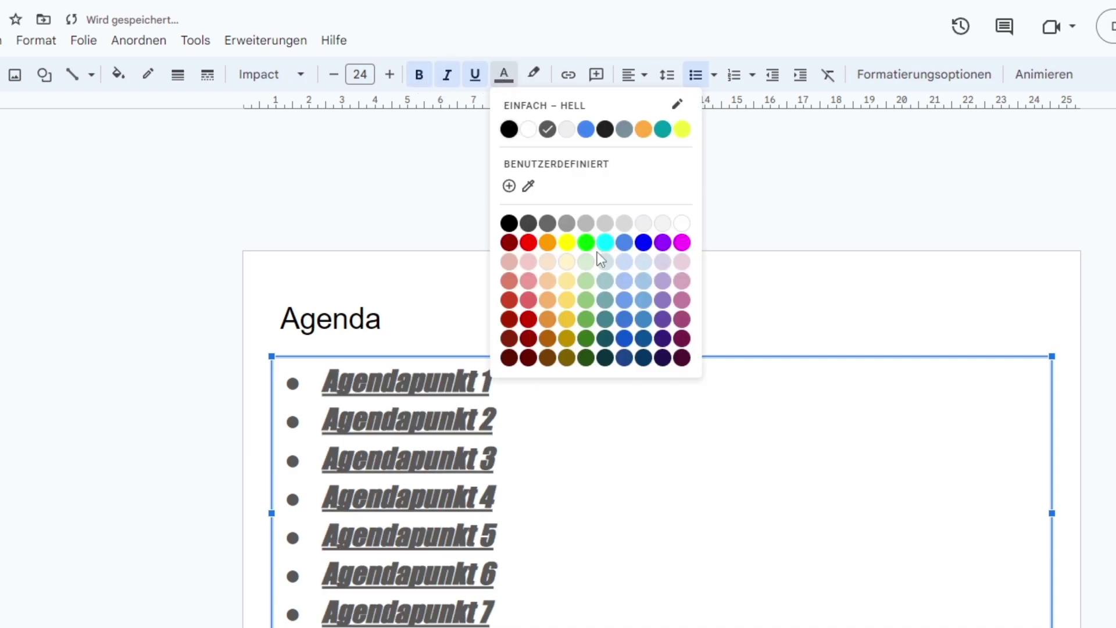
left_click(544, 245)
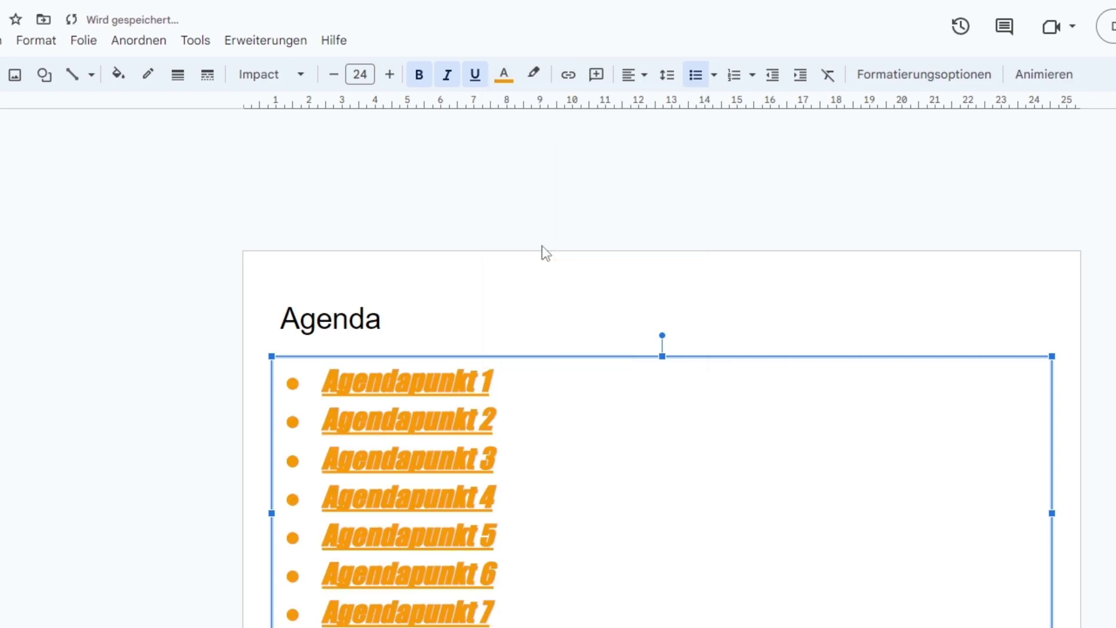
Step: Try a green highlight colour on the agenda list, then undo it
left_click(533, 75)
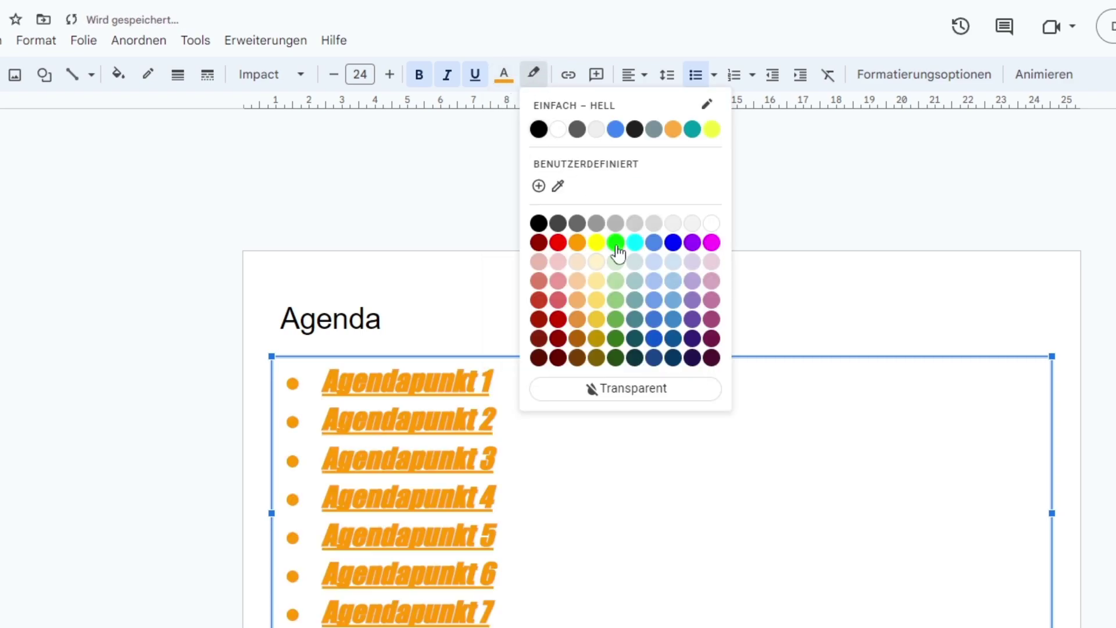
left_click(616, 319)
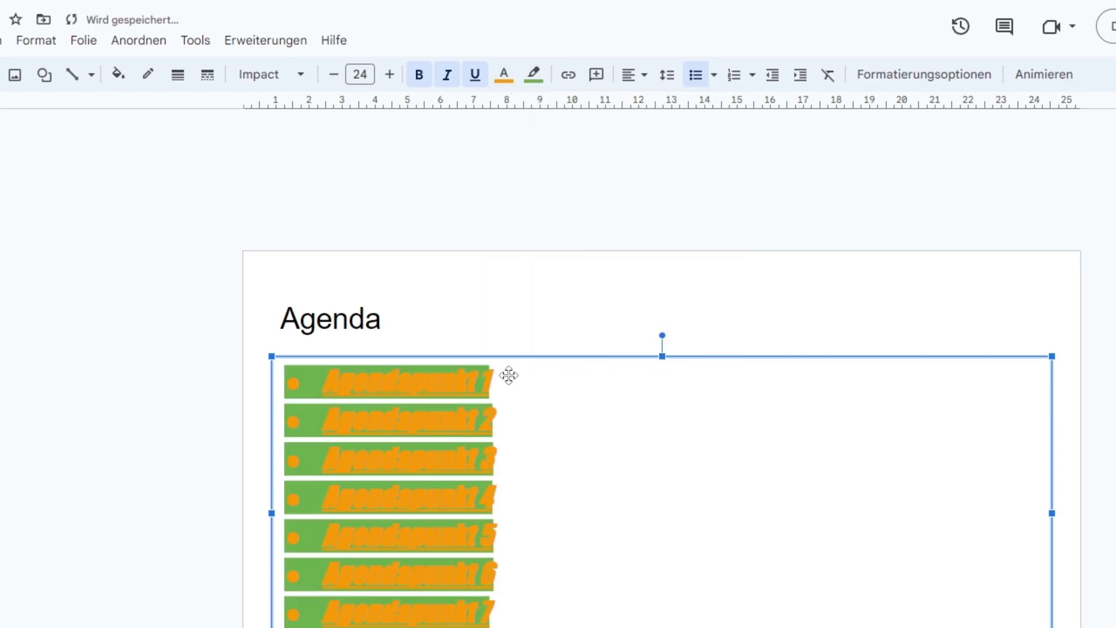
key("ctrl+z")
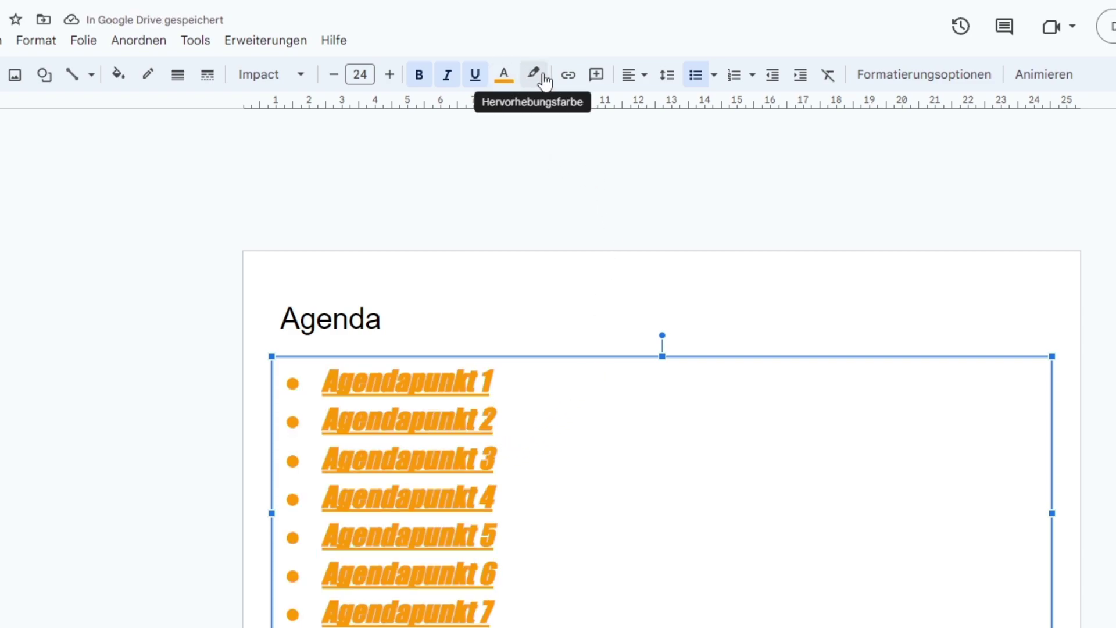
Step: Try right alignment for the agenda list and settle on centring it horizontally
left_click(631, 81)
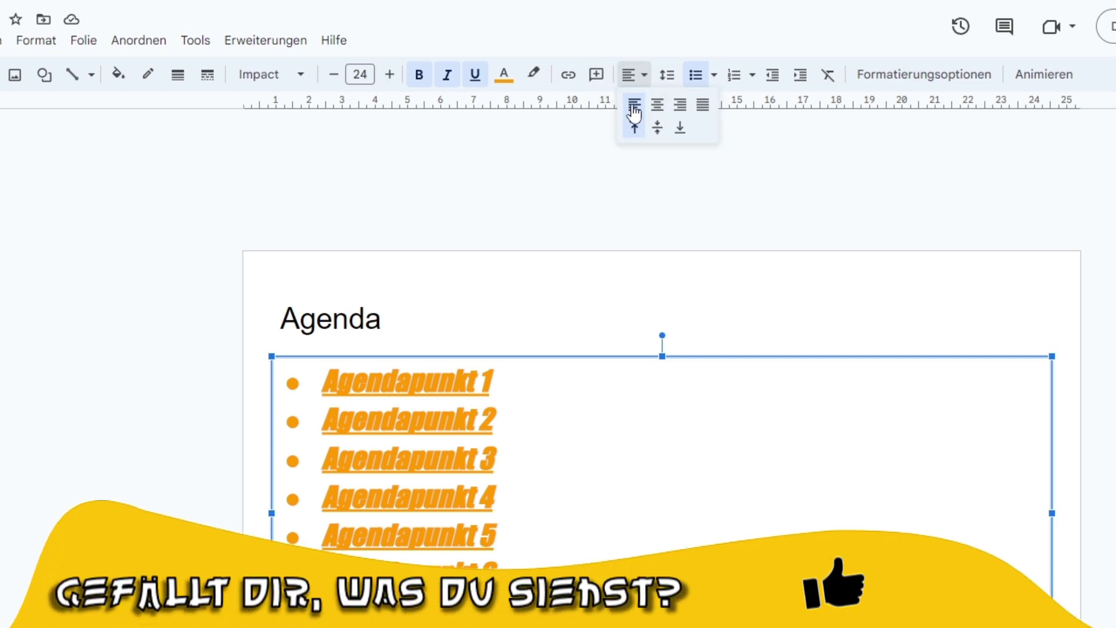
left_click(658, 105)
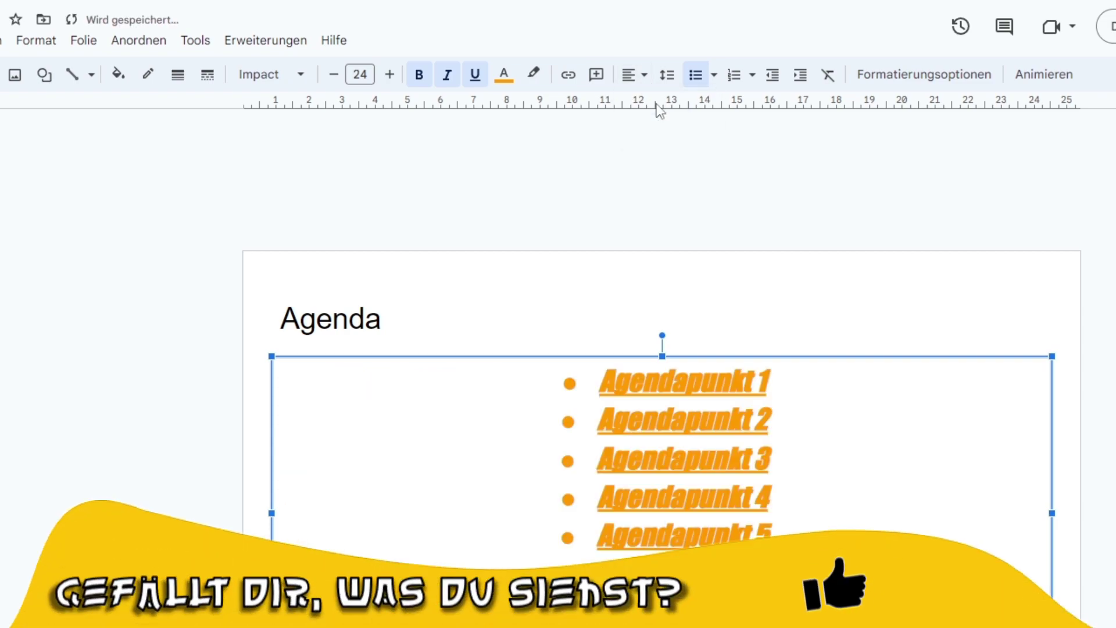
left_click(633, 76)
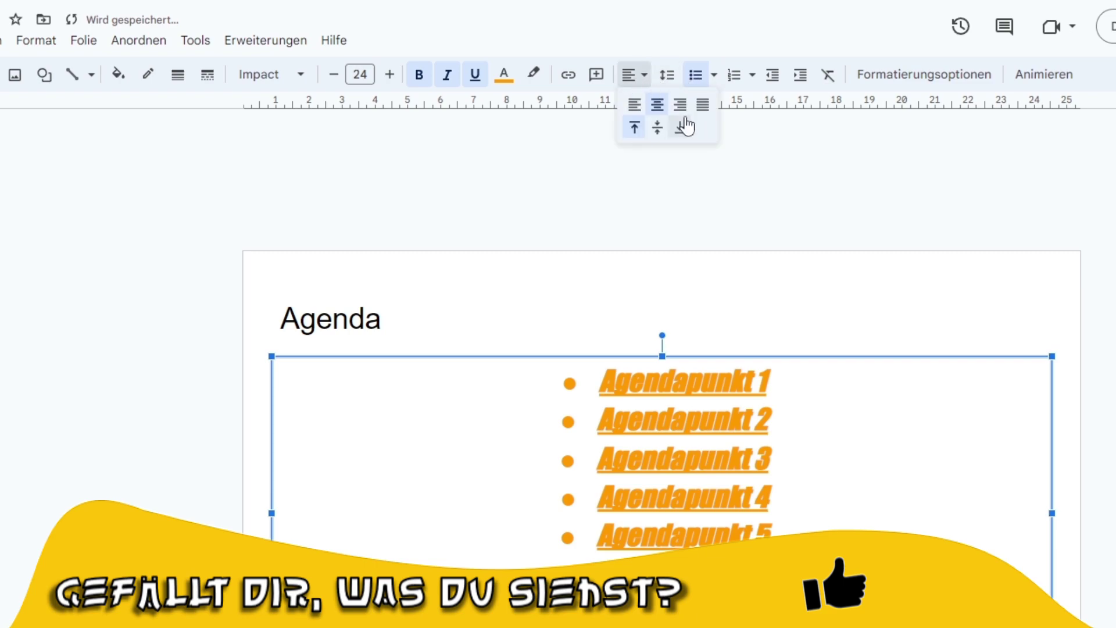
left_click(674, 106)
left_click(634, 76)
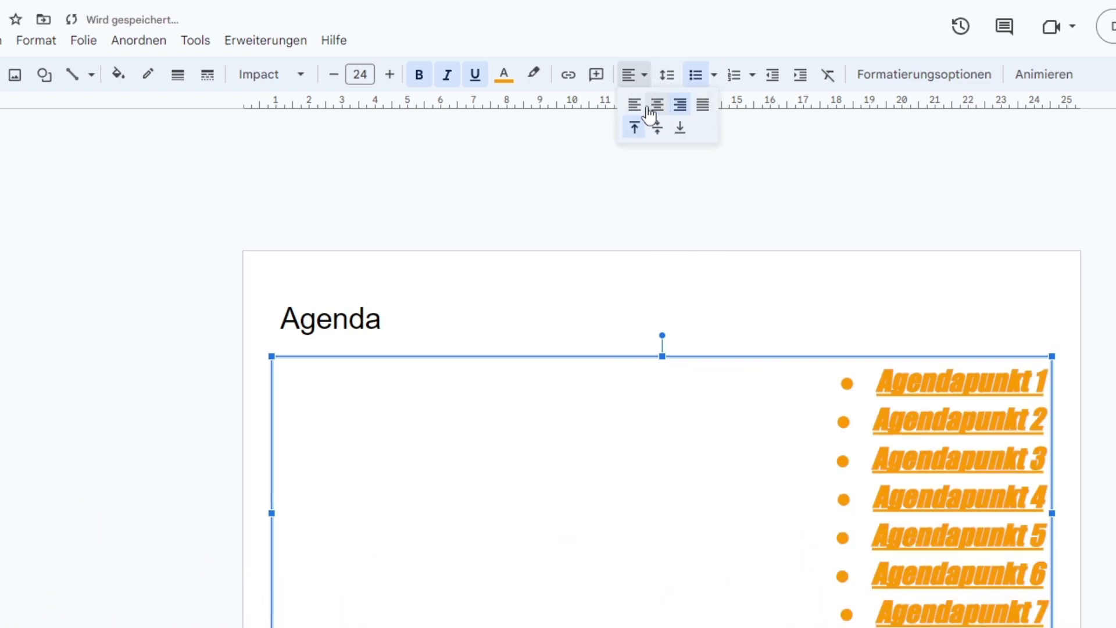
left_click(656, 106)
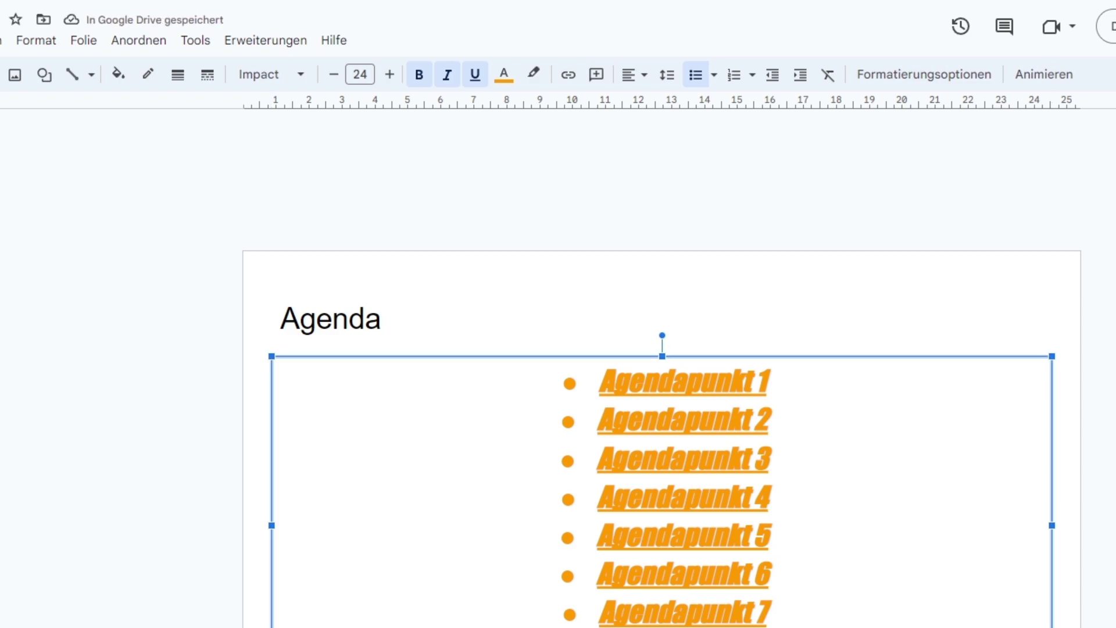
Step: Align the agenda list vertically to the middle of its text box, trying bottom alignment for comparison
left_click(666, 76)
left_click(630, 78)
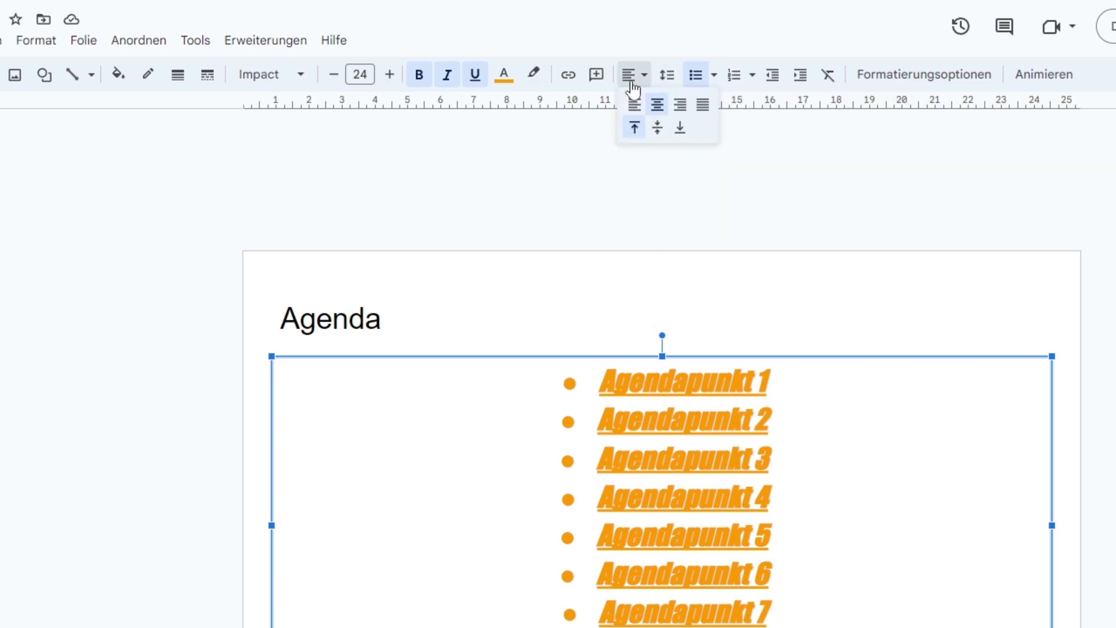
left_click(658, 128)
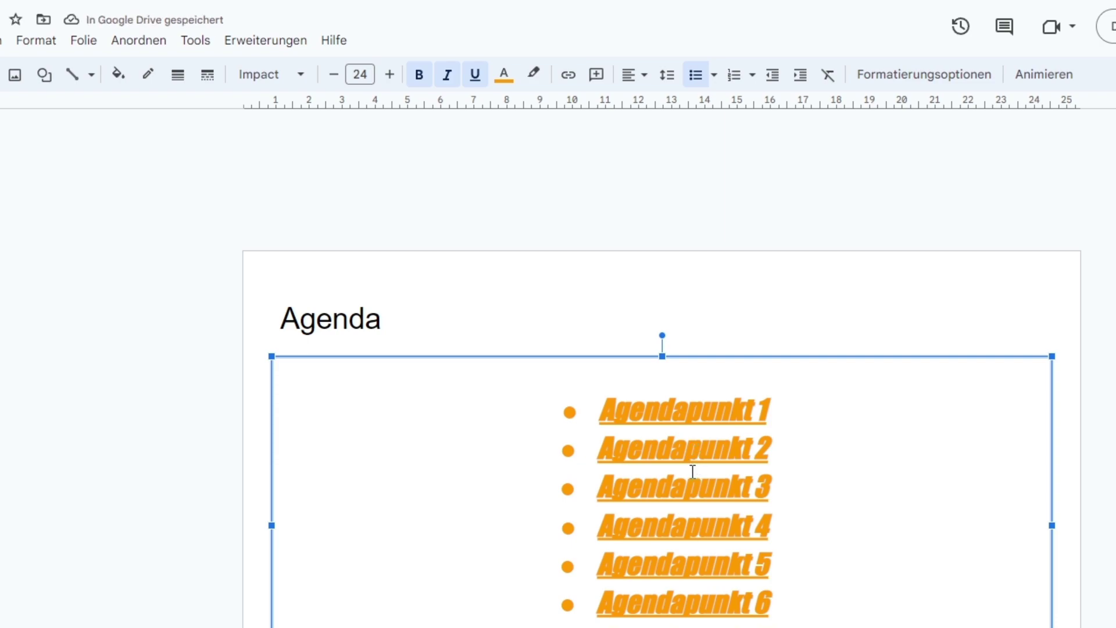
left_click(633, 74)
left_click(682, 127)
left_click(630, 75)
left_click(662, 127)
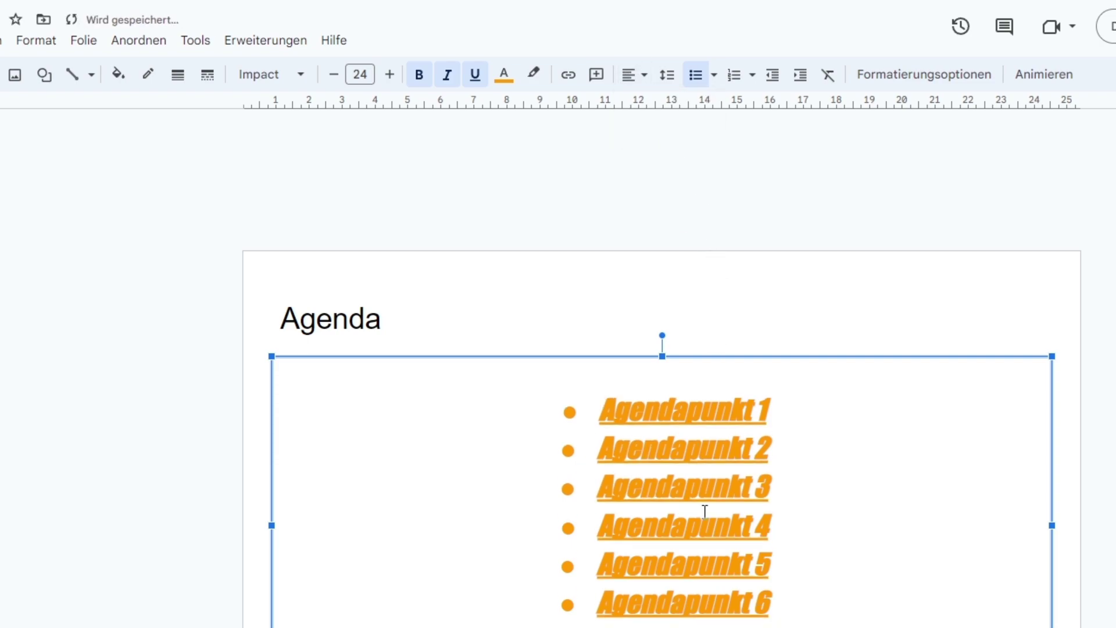
Step: Set the agenda list's line spacing to 1.5
left_click(667, 75)
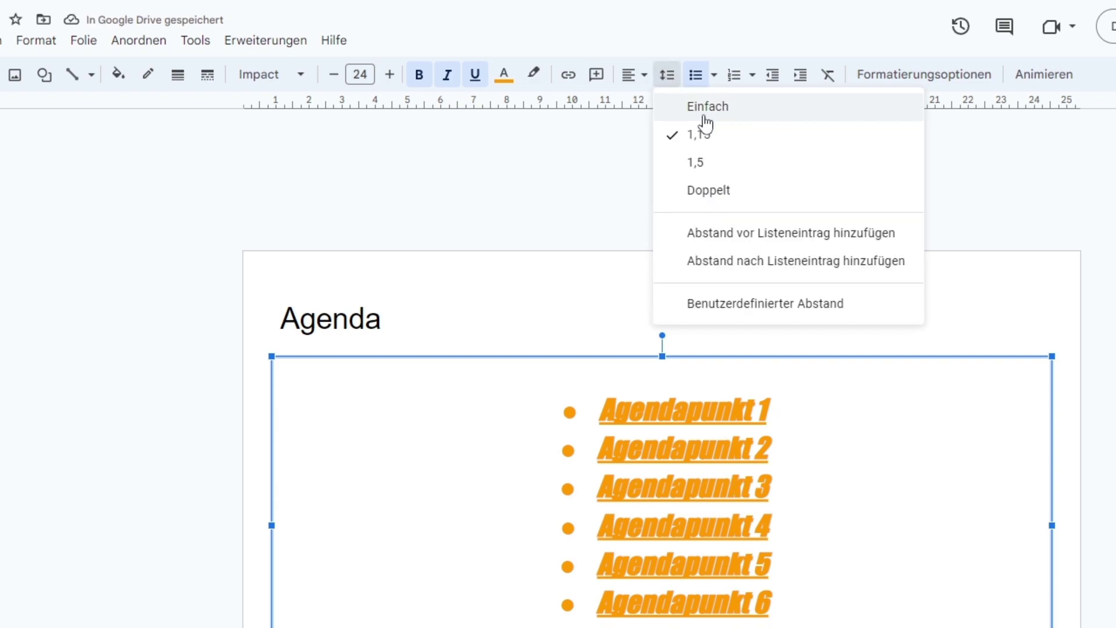
left_click(716, 166)
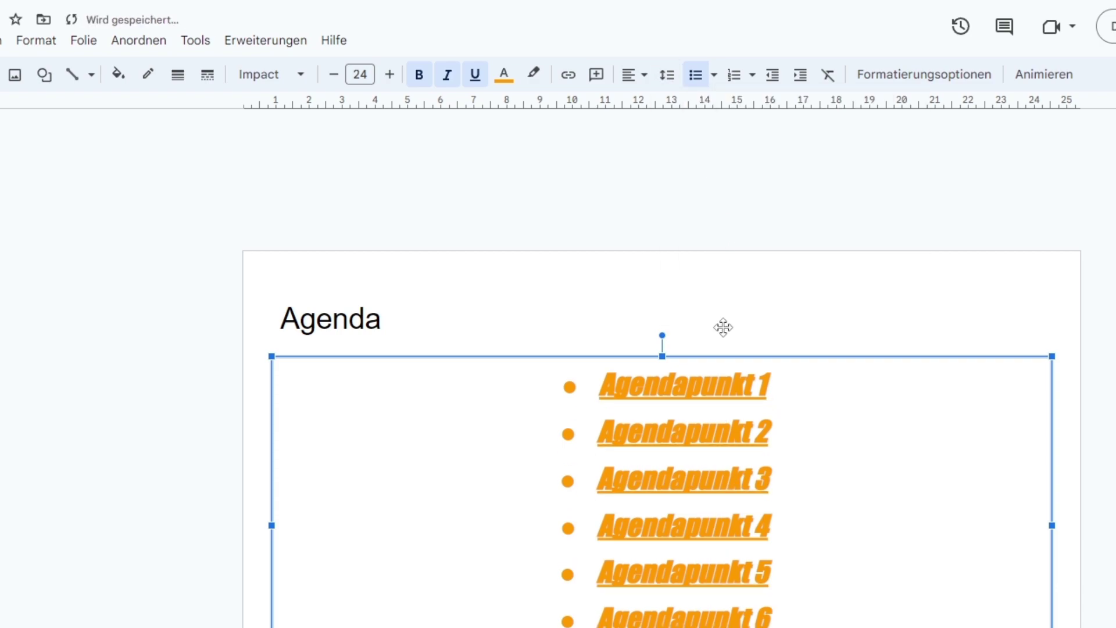
left_click(714, 75)
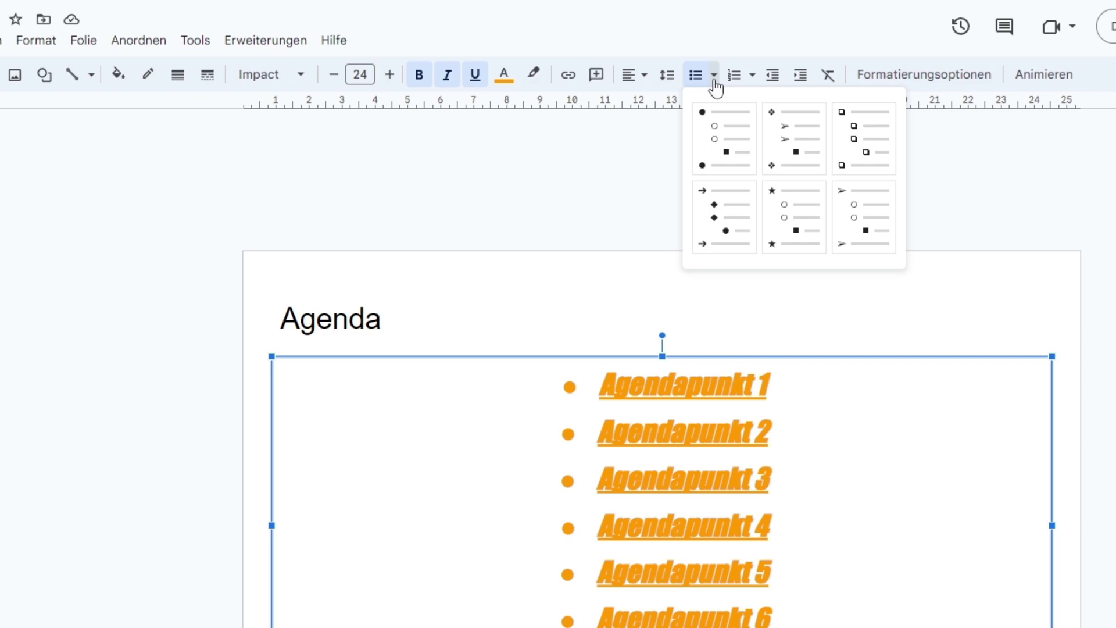
left_click(714, 77)
left_click(714, 77)
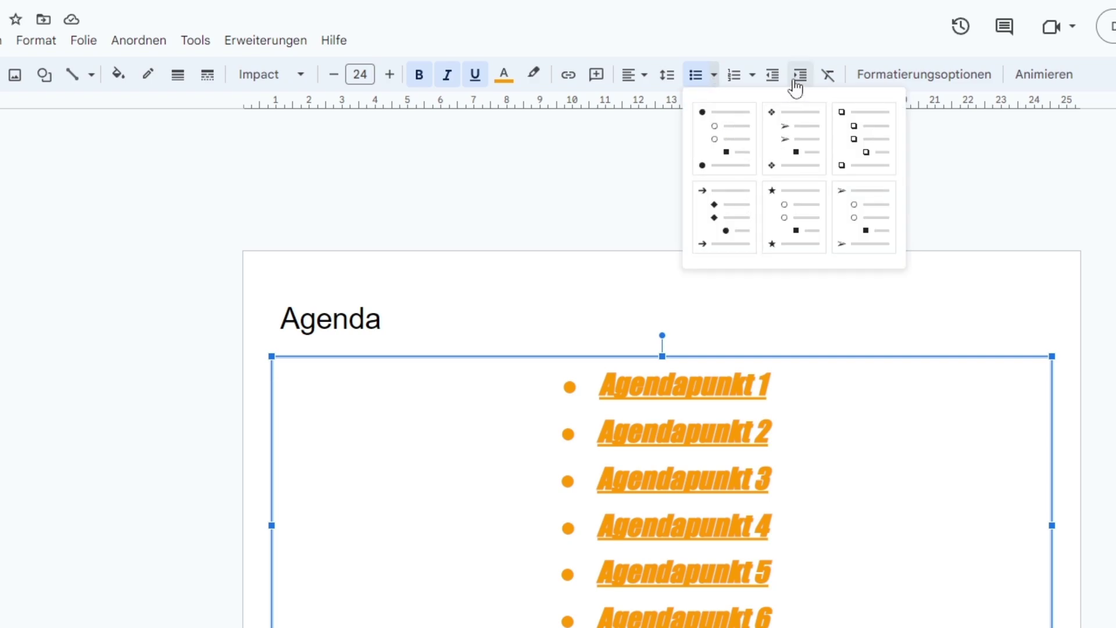
left_click(752, 75)
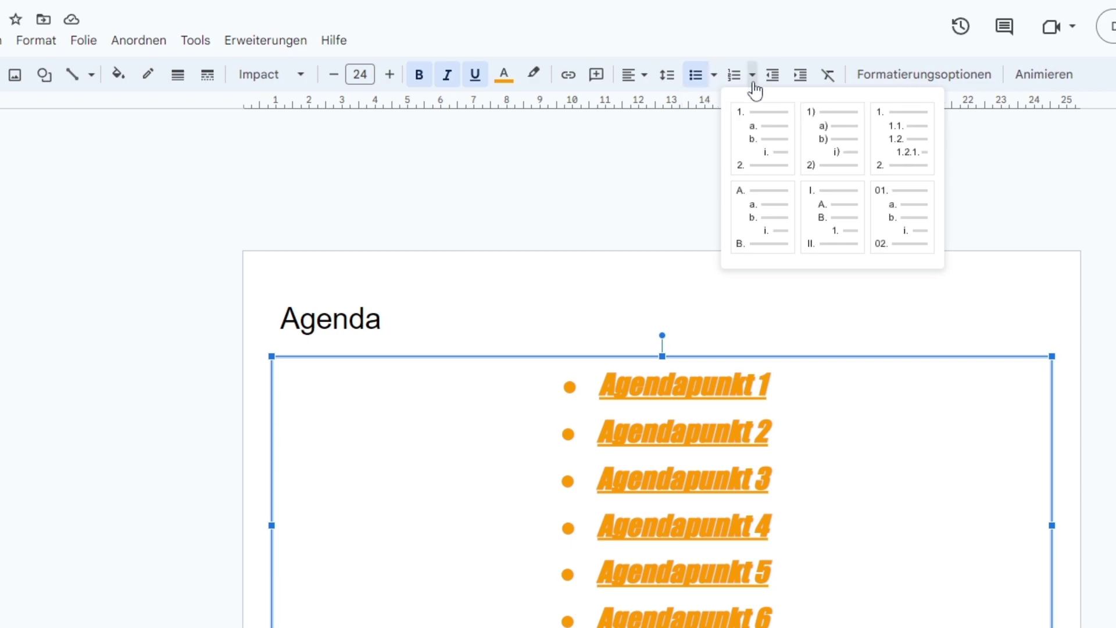
left_click(785, 44)
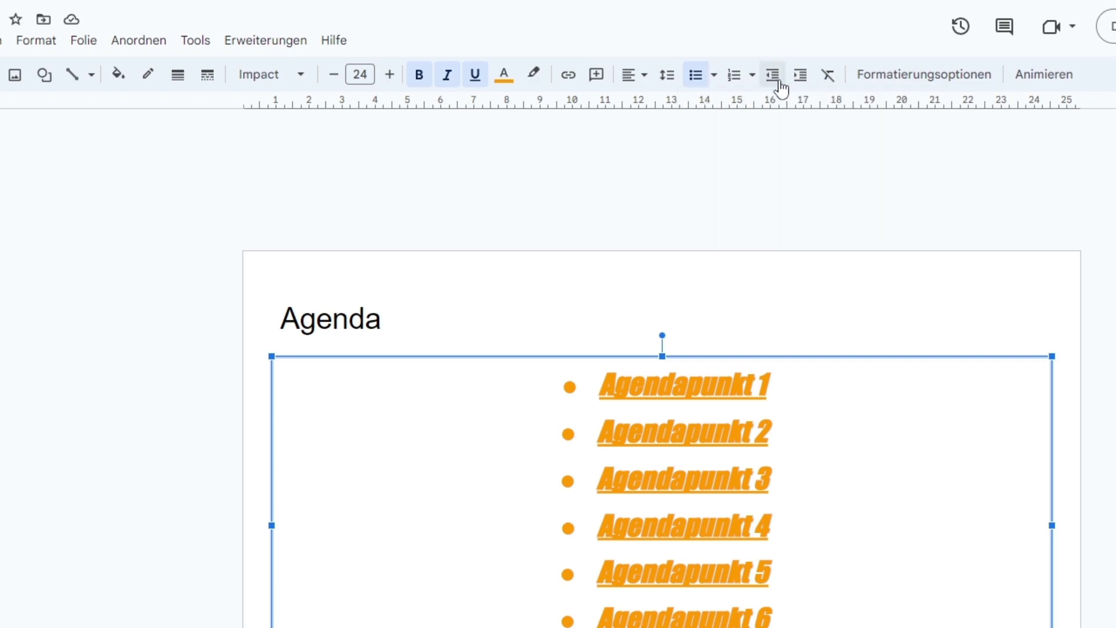
Step: Try clearing all formatting from the agenda list, then undo it
left_click(828, 82)
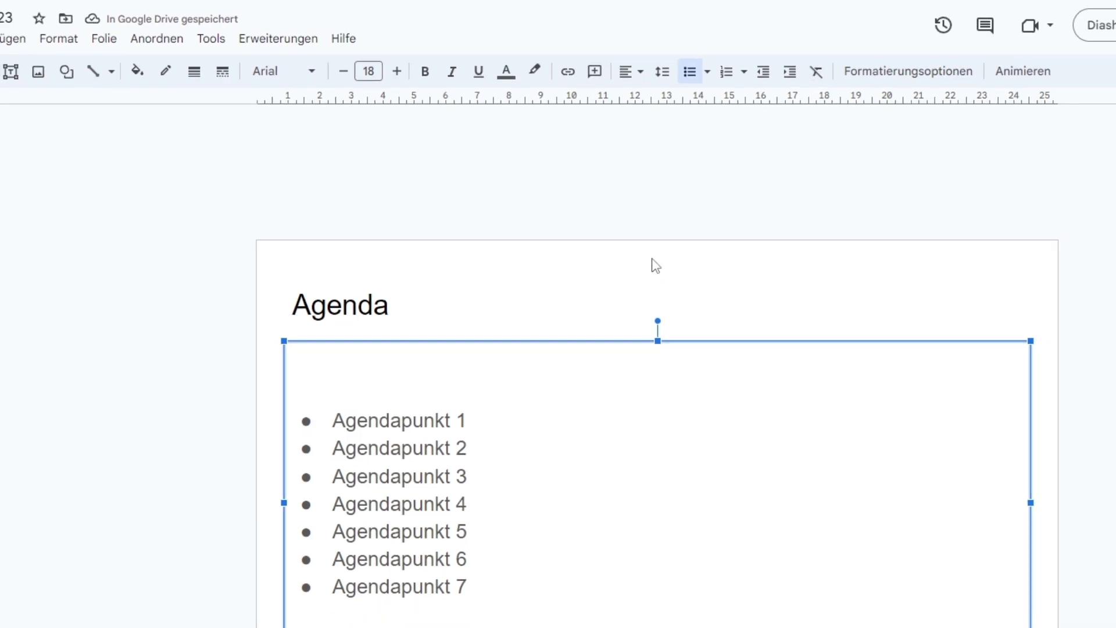
key("ctrl+z")
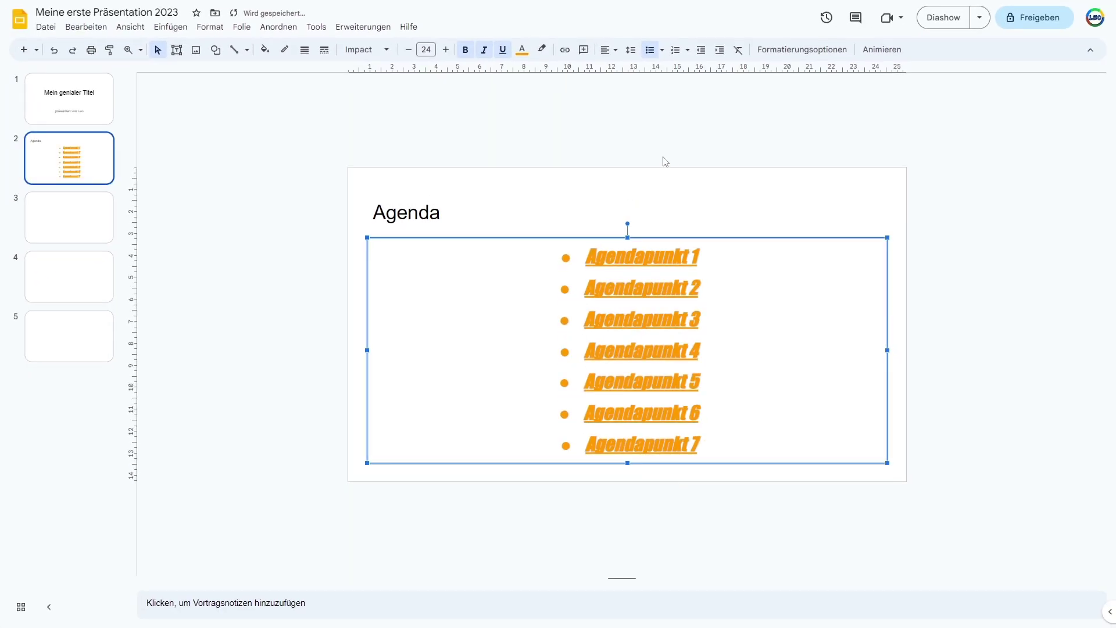
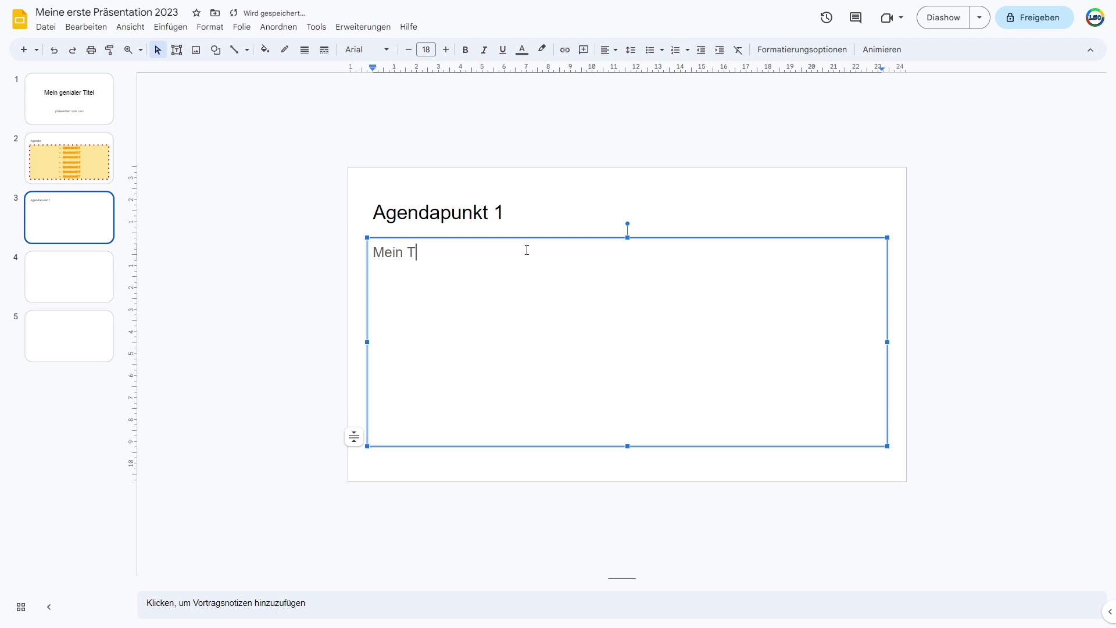
Step: Copy the agenda box's formatting from slide 2 onto the word "Text" in slide 3's body box with the format painter
left_click(244, 267)
left_click(435, 259)
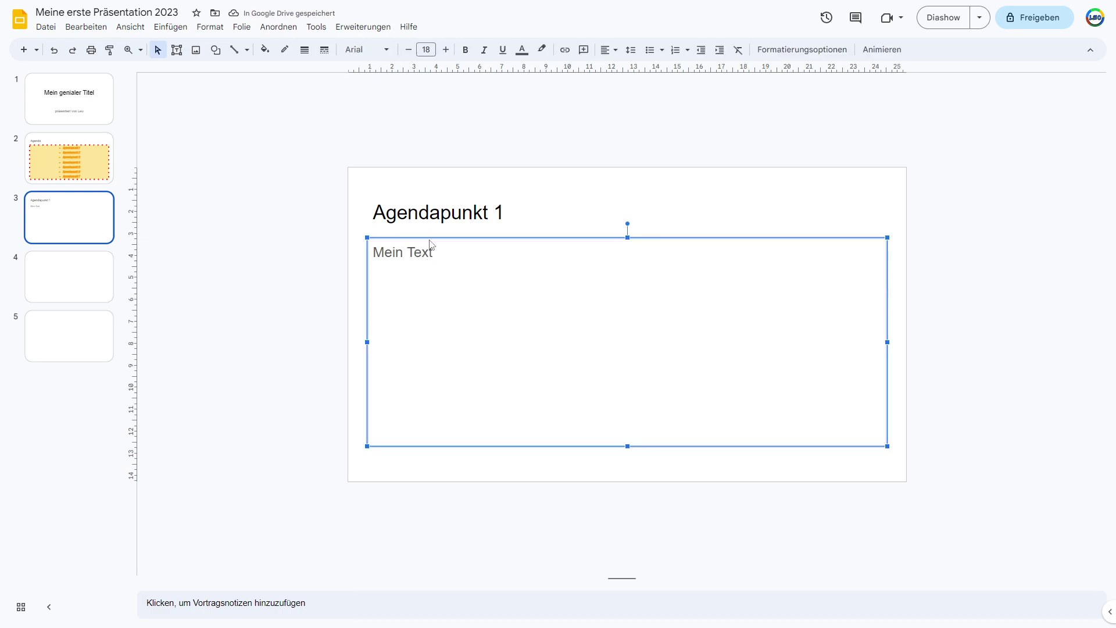
left_click(69, 157)
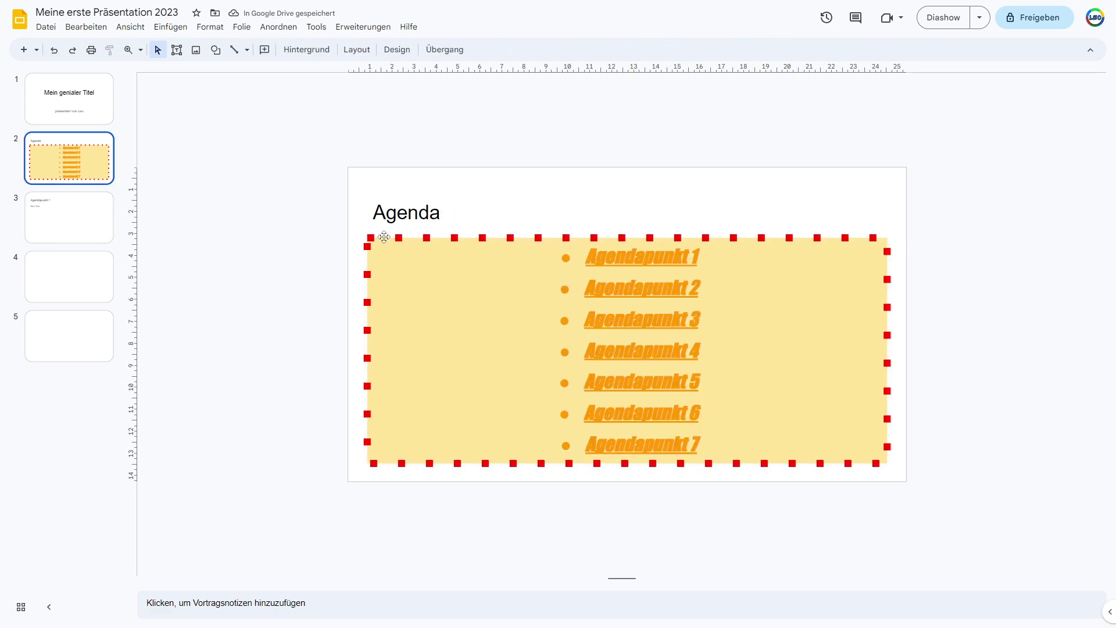
left_click(384, 237)
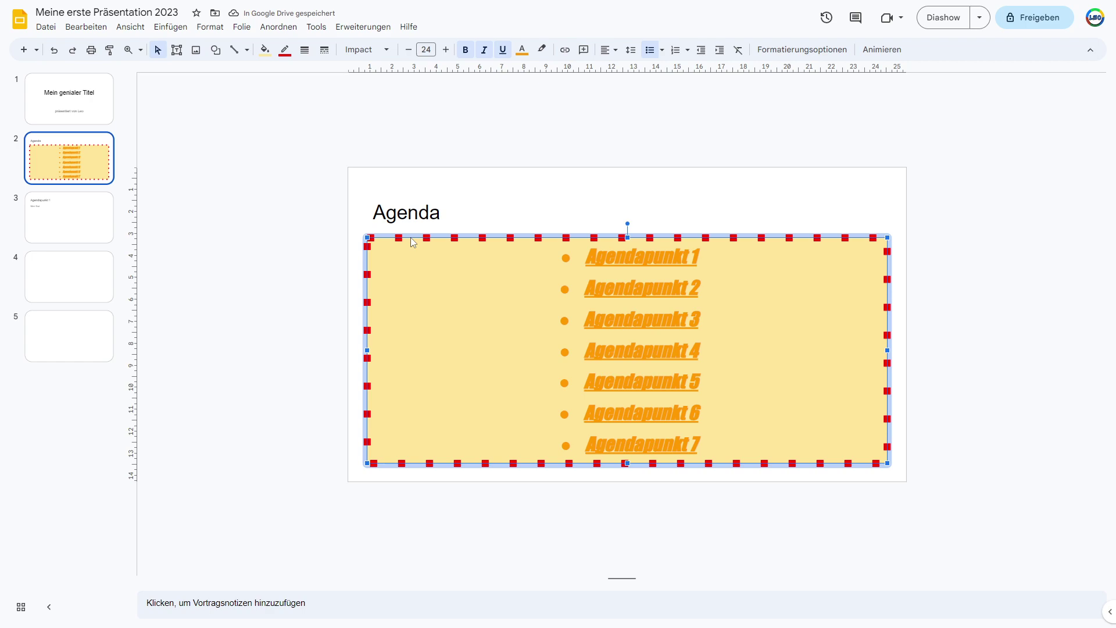
left_click(115, 52)
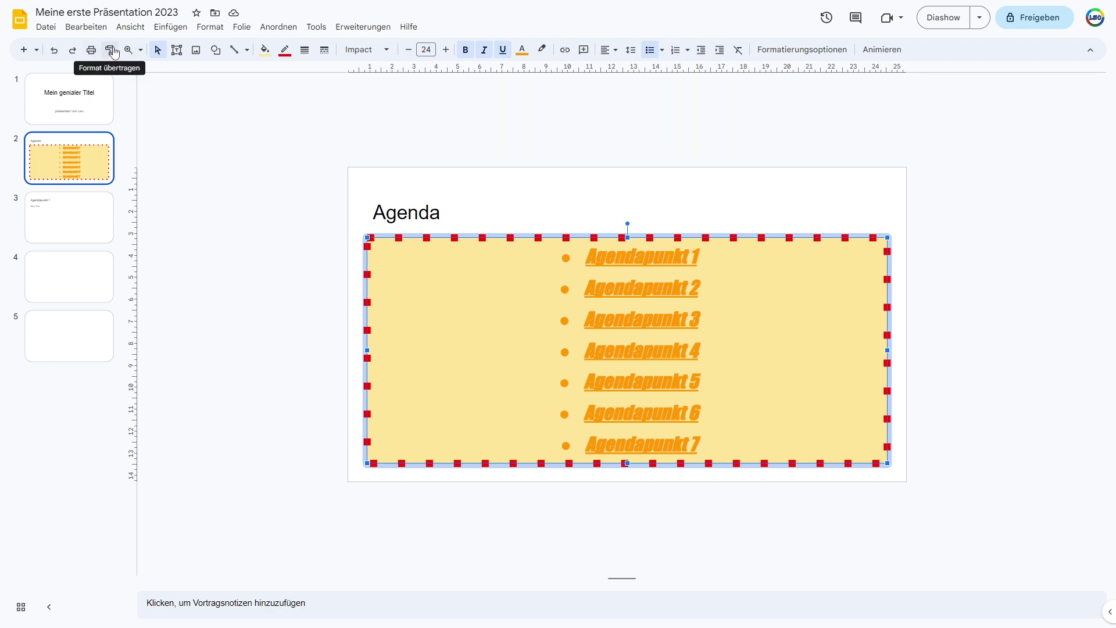
left_click(90, 217)
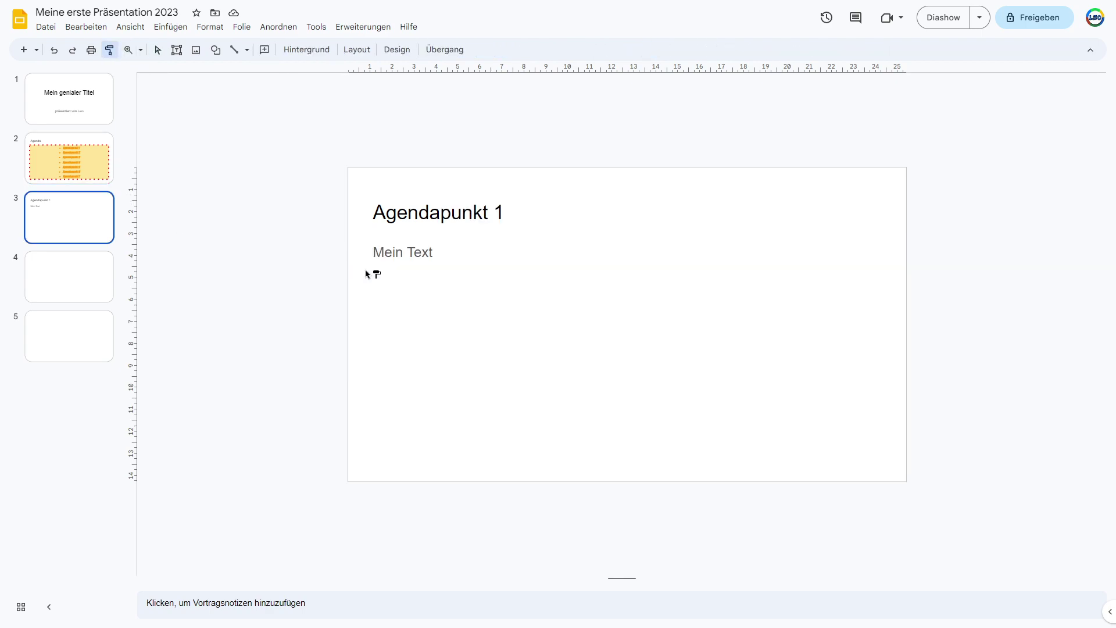
left_click(422, 252)
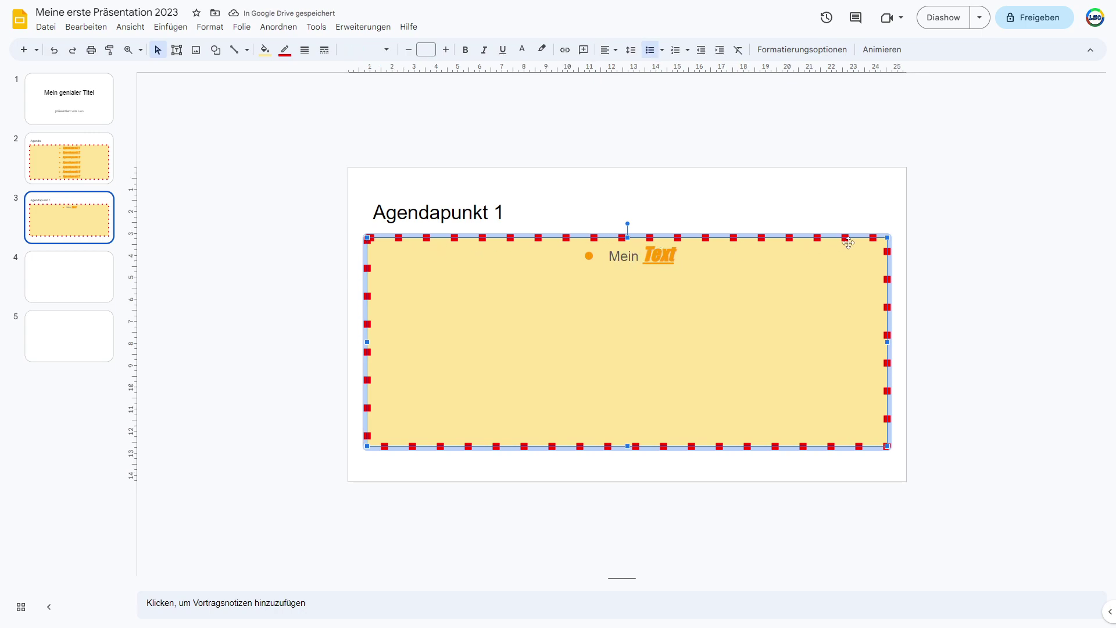
left_click(941, 241)
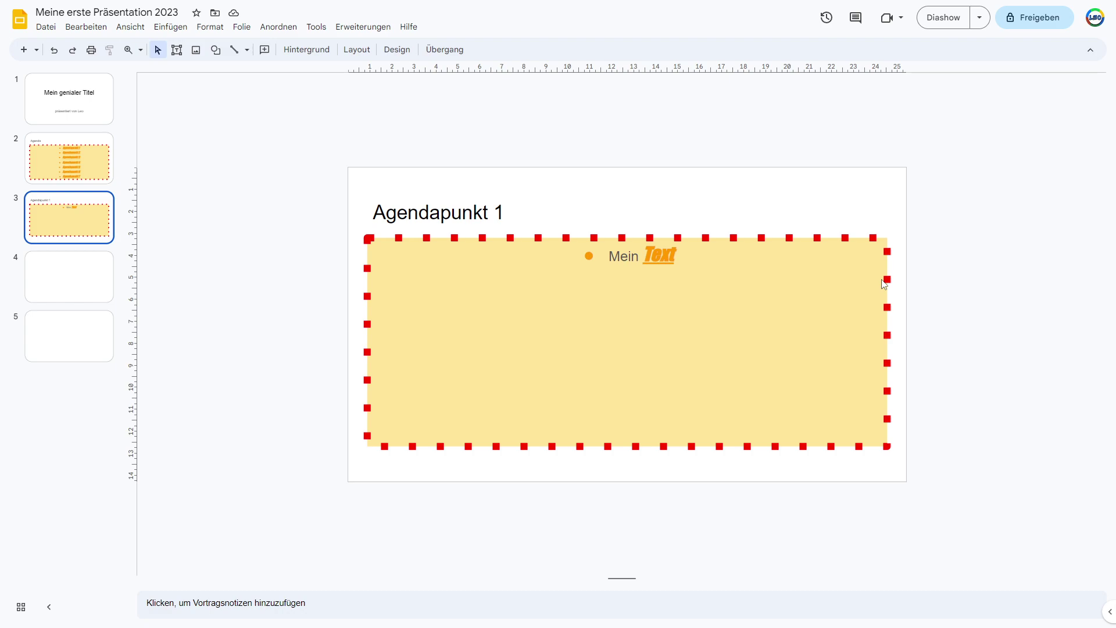
Step: Enter "Agendapunkt 2" as the title of slide 4
left_click(110, 273)
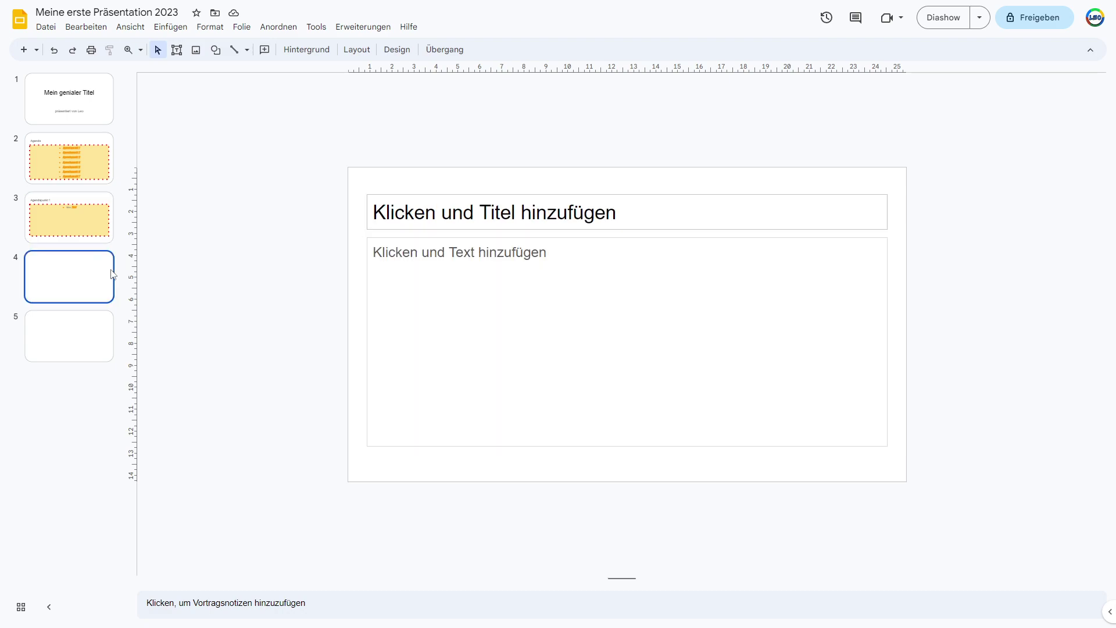
left_click(473, 211)
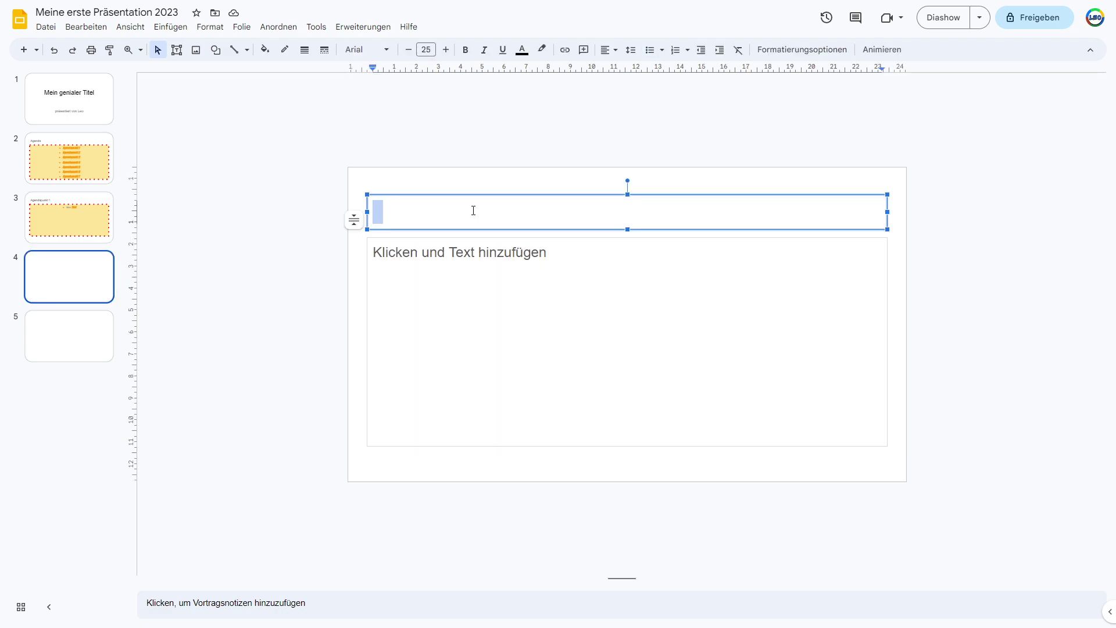
type("Agendapunkt 2")
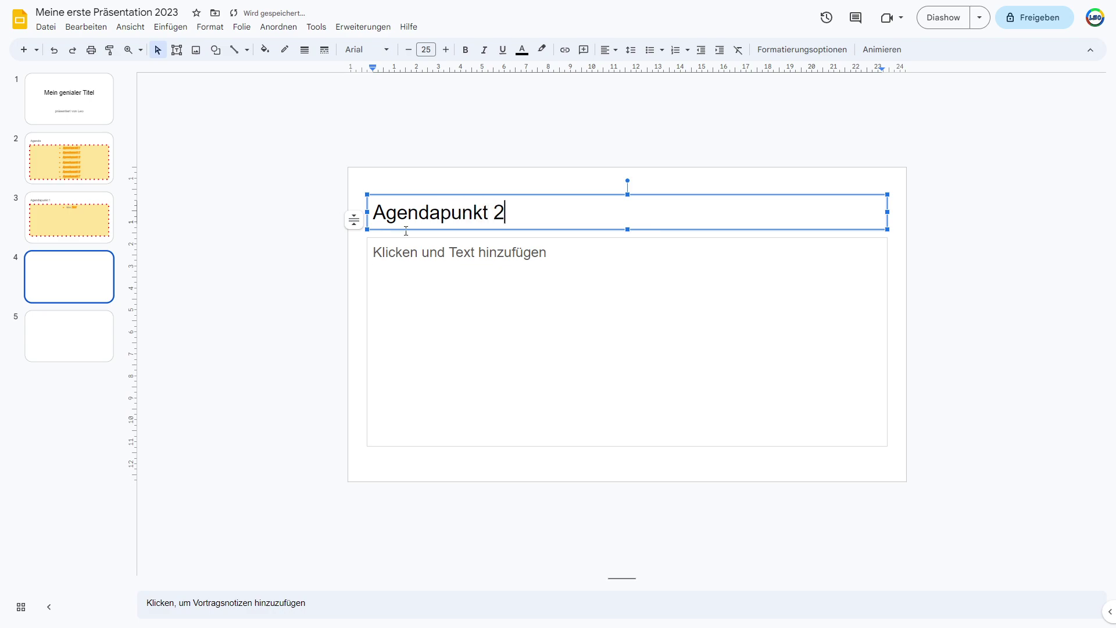
Step: Delete the empty body text placeholder from slide 5
left_click(481, 257)
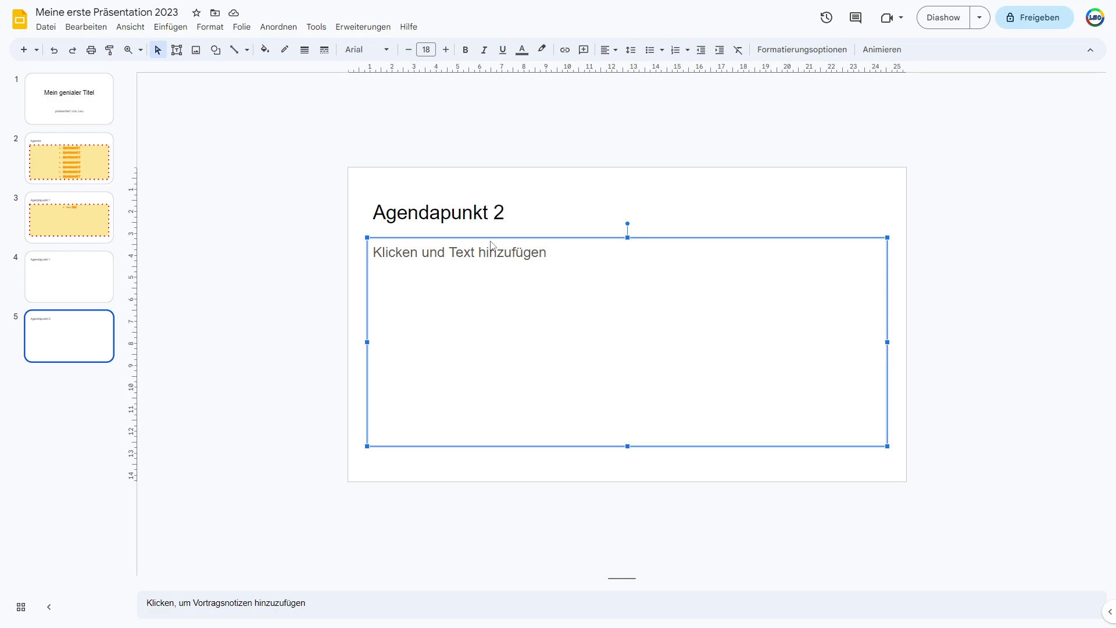
key("Delete")
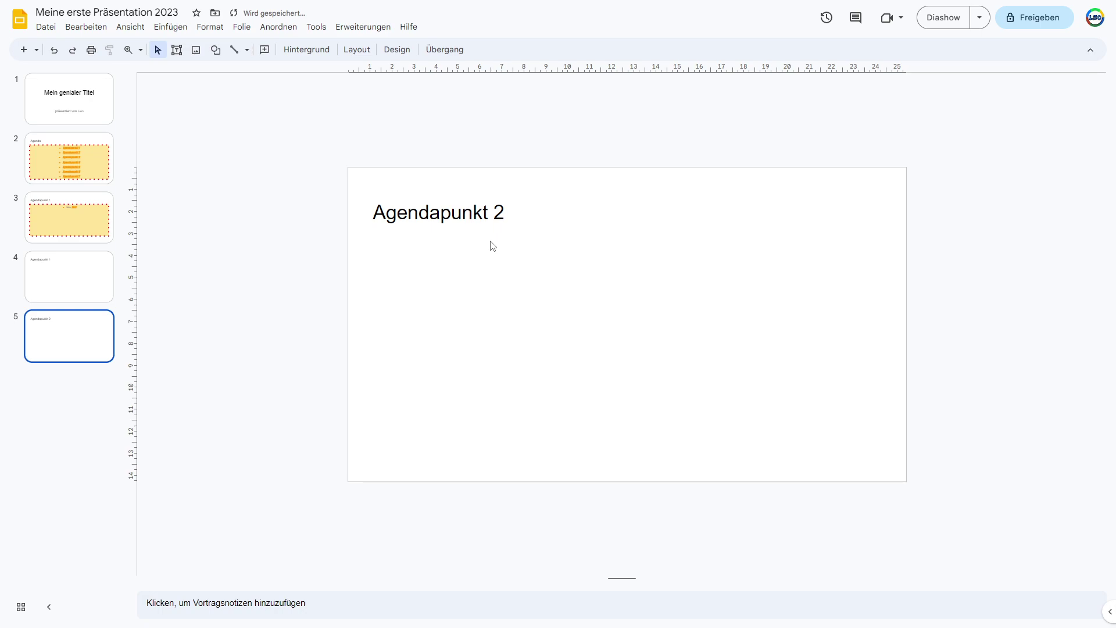
left_click(462, 224)
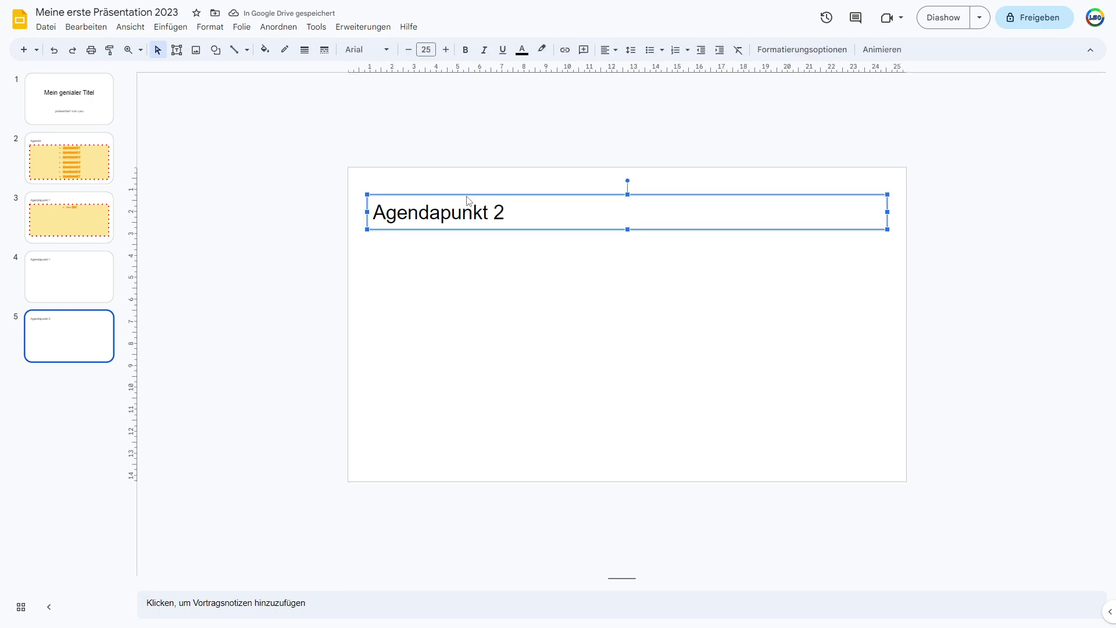
right_click(468, 201)
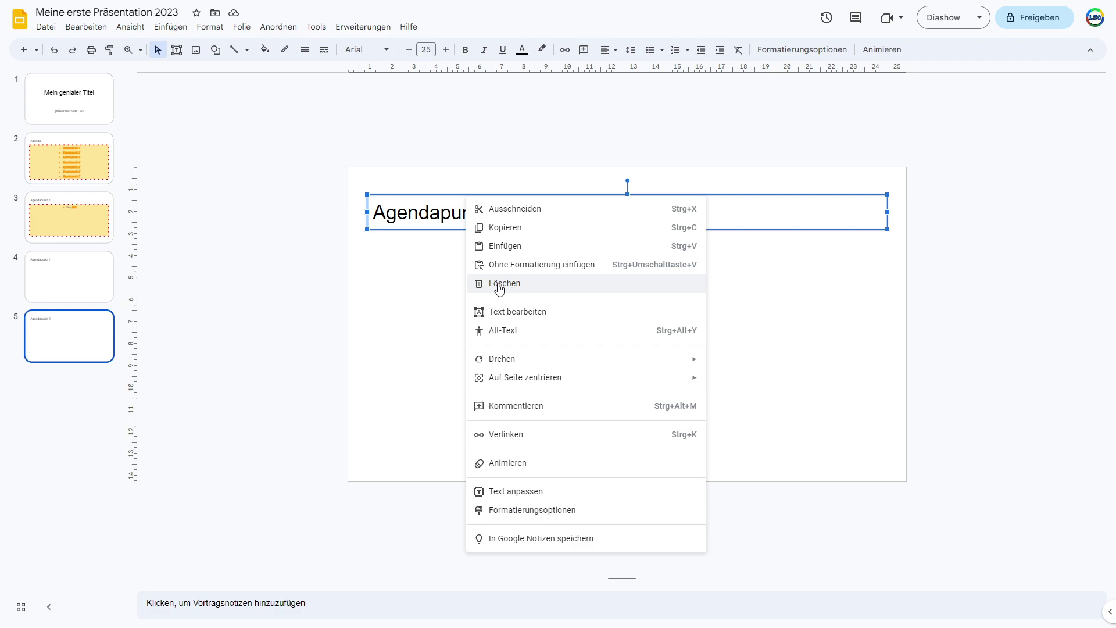
left_click(440, 192)
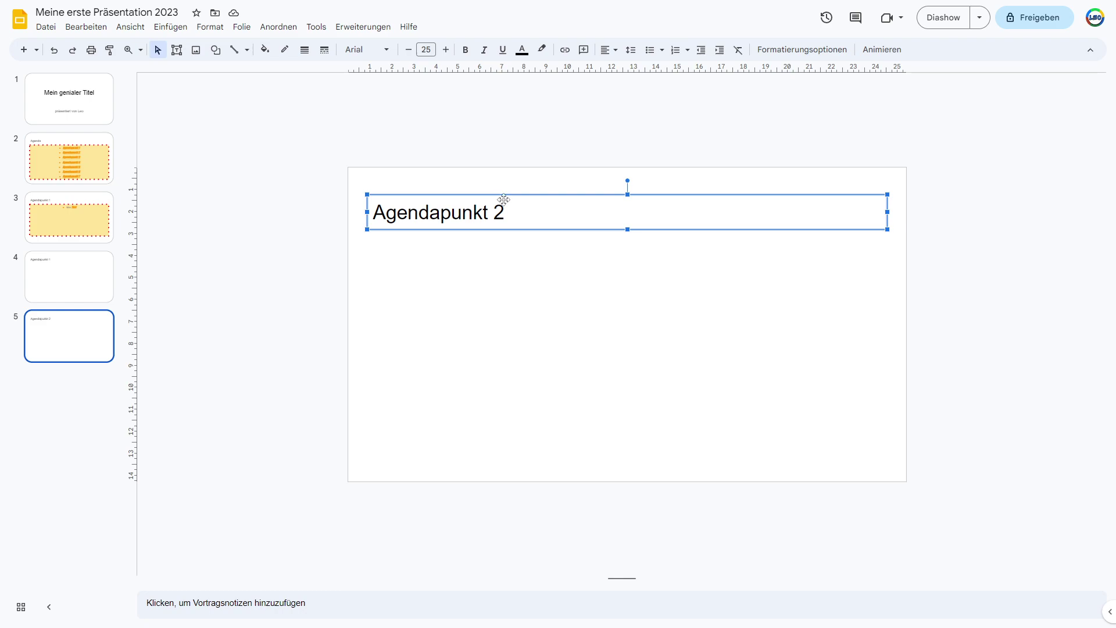
left_click(442, 281)
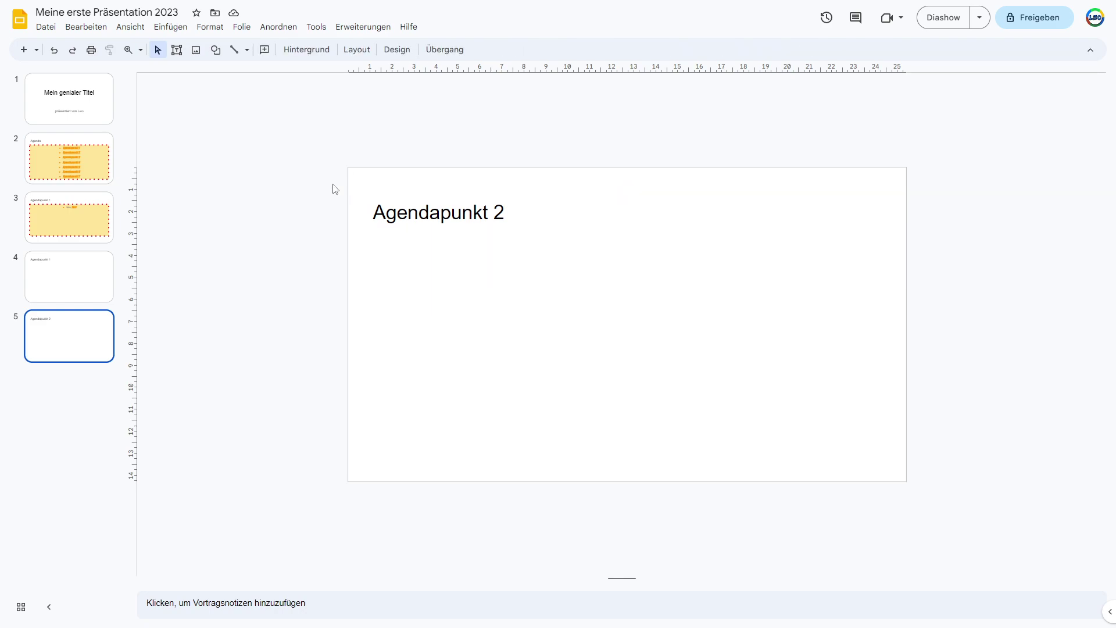
Step: Search the web for "laubfrosch" images and insert the first green tree frog picture on slide 5
left_click(172, 29)
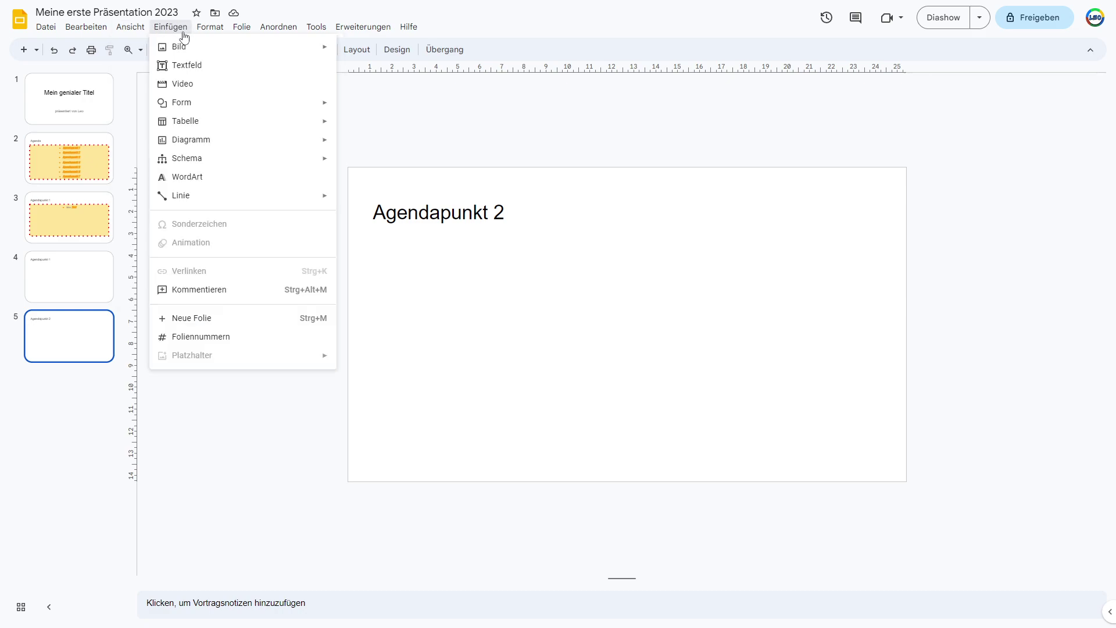
mouse_move(252, 56)
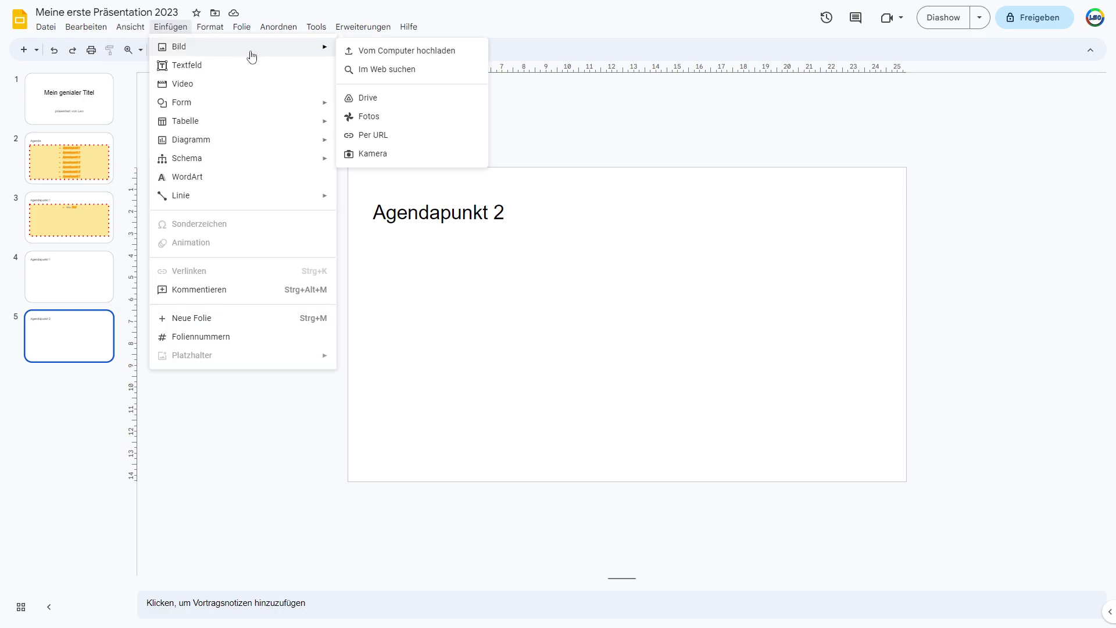
mouse_move(267, 104)
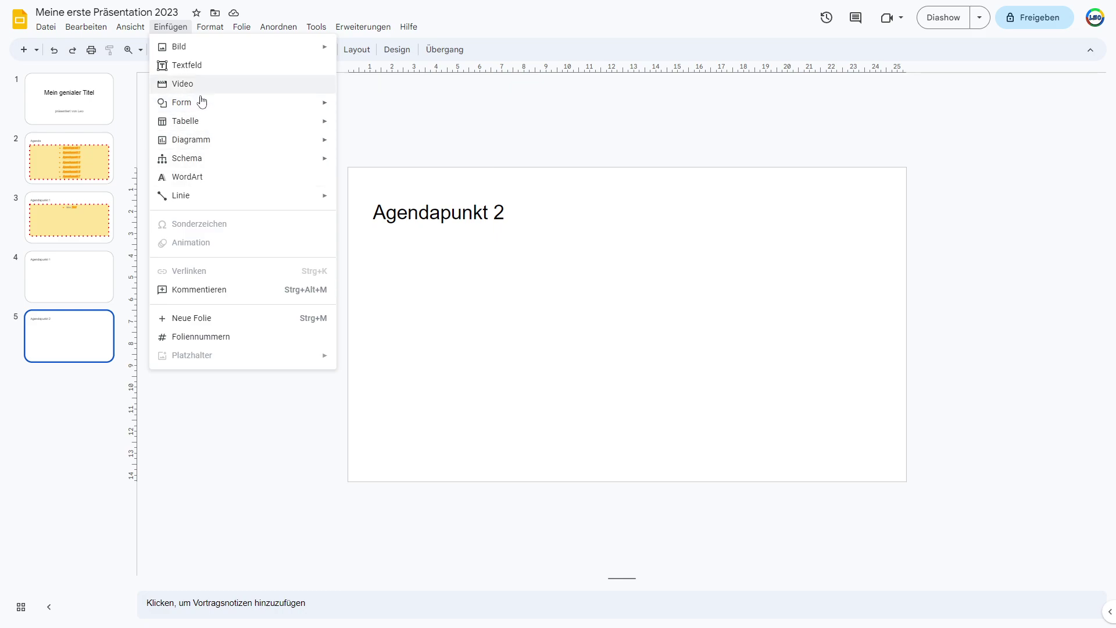
mouse_move(221, 106)
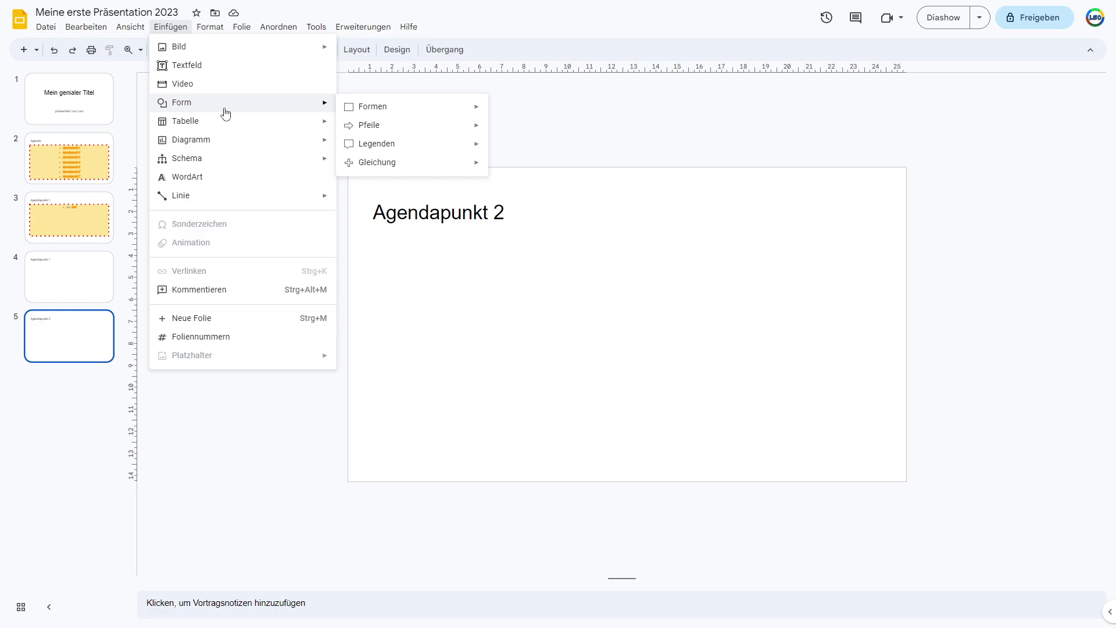
mouse_move(223, 130)
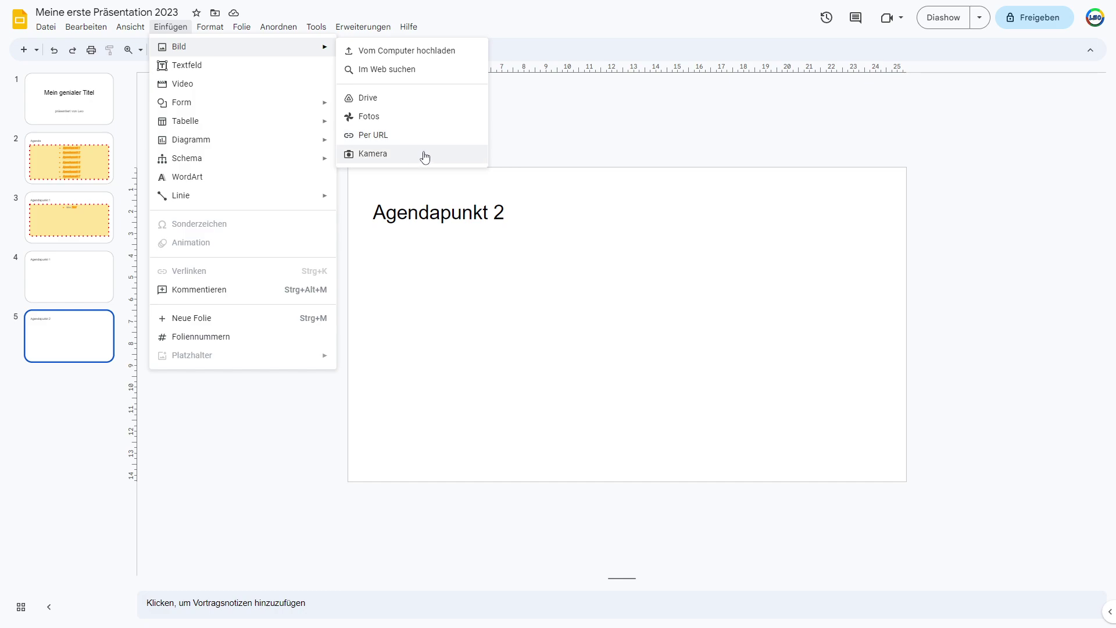
left_click(443, 69)
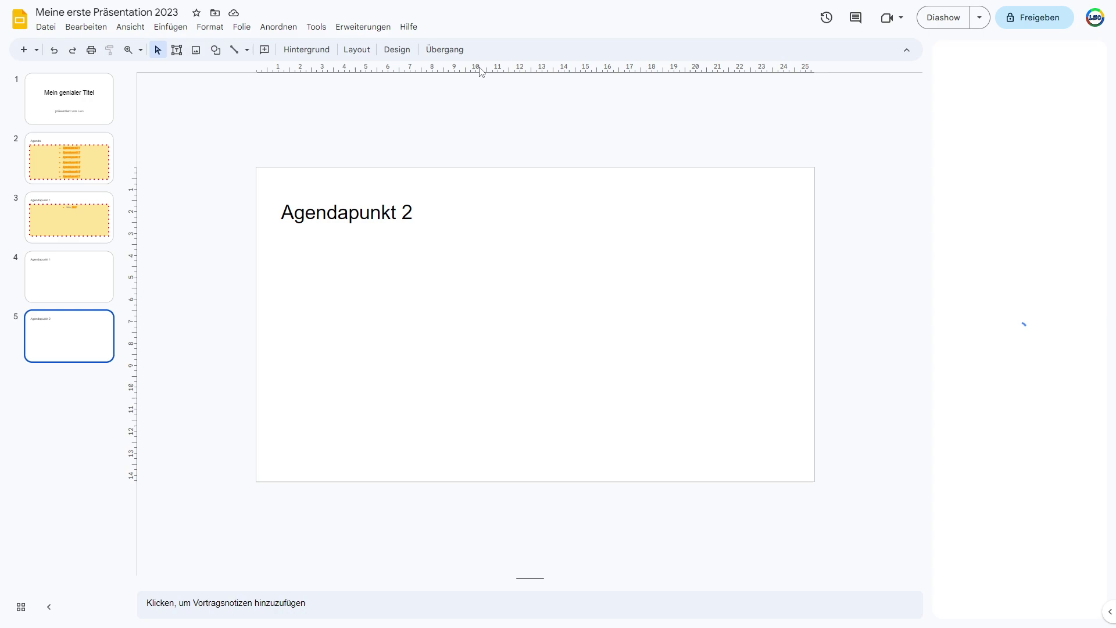
type("laub")
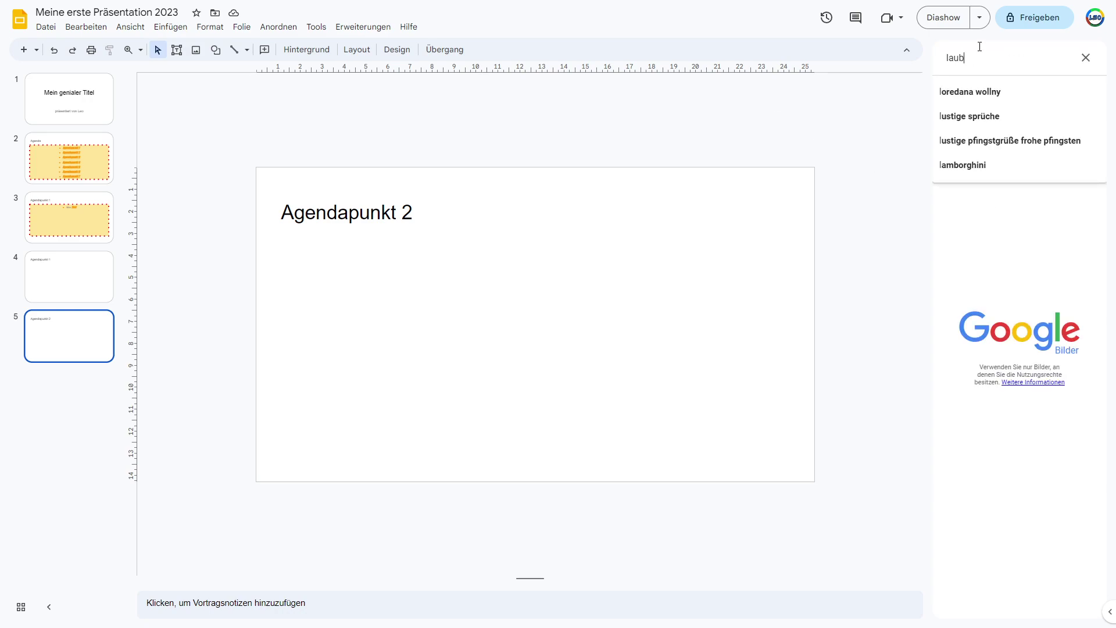
type("frosch")
key("Return")
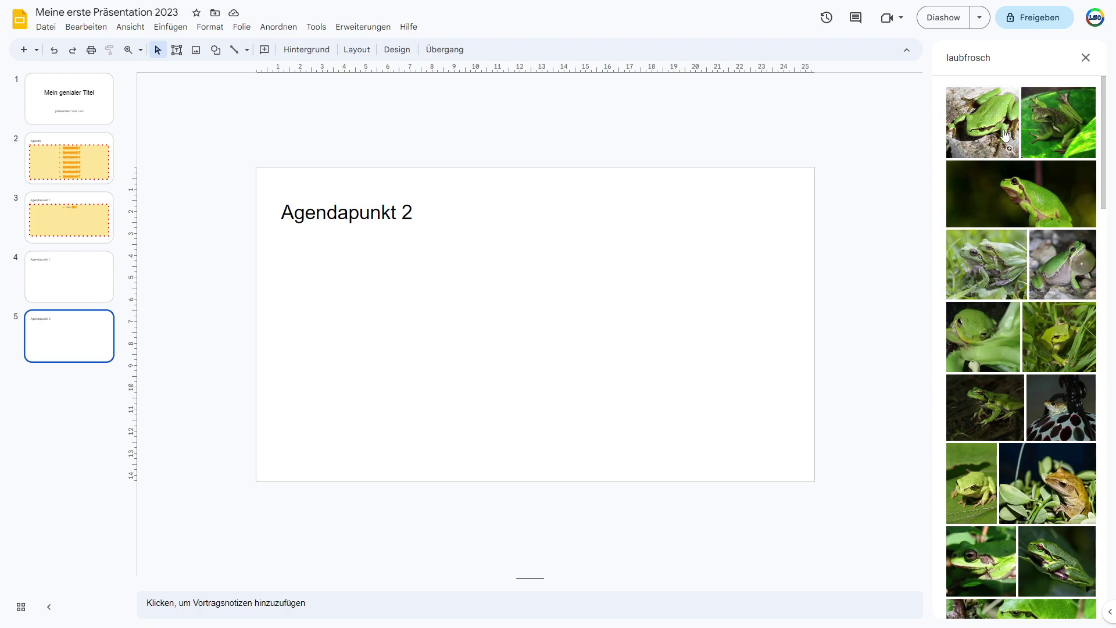
left_click(995, 139)
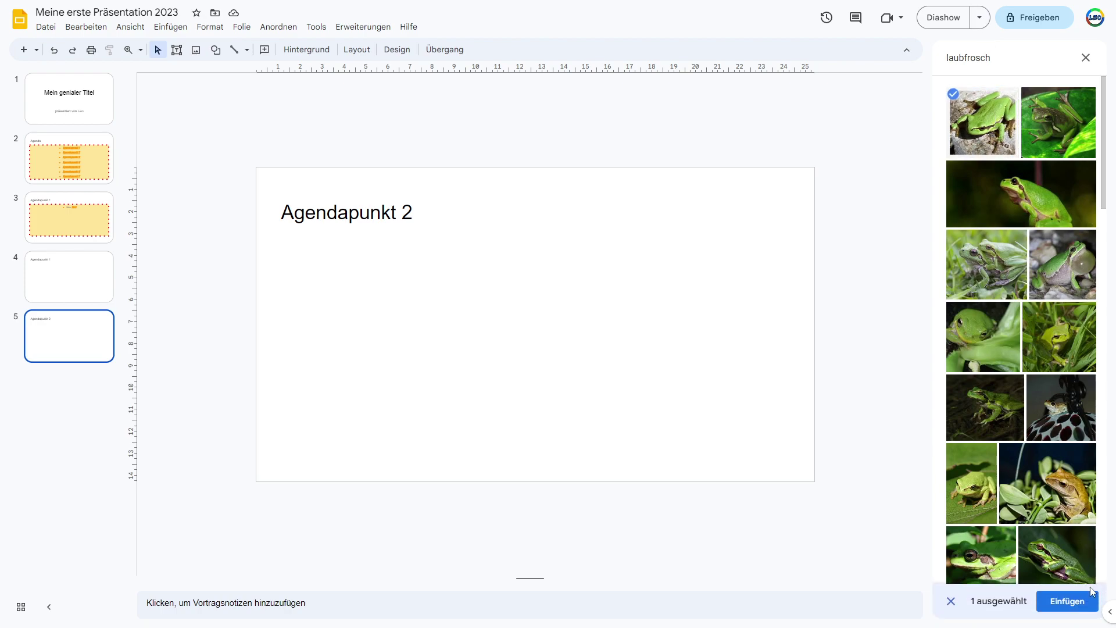
left_click(1066, 600)
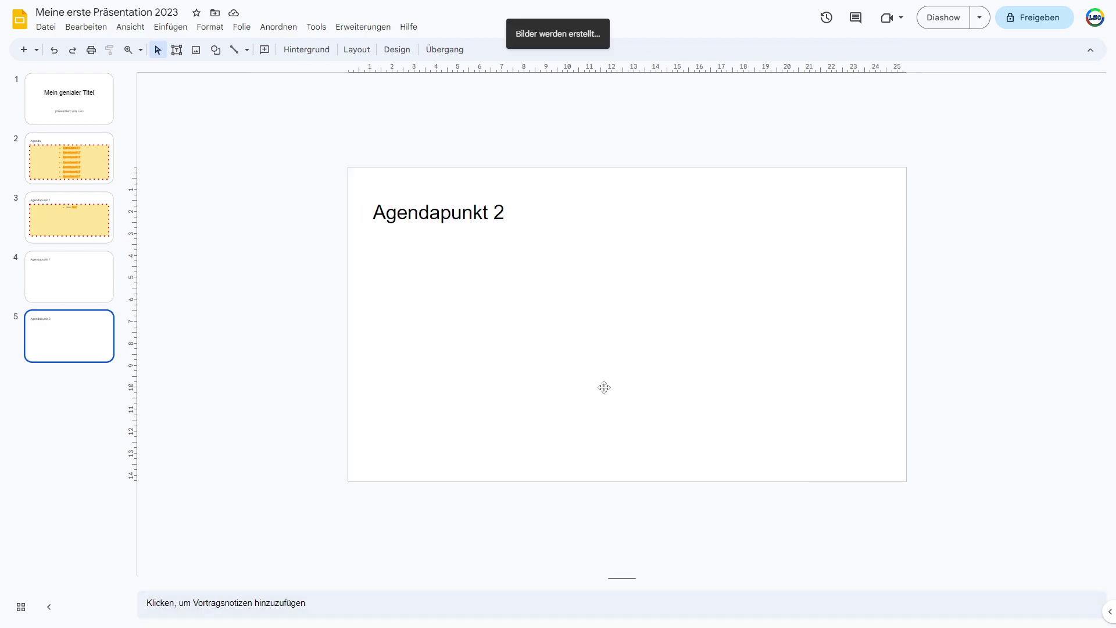
Step: Resize the frog picture to about 12 cm wide and centre it horizontally beneath the slide title
left_click_drag(581, 320, 710, 315)
left_click_drag(487, 235, 503, 242)
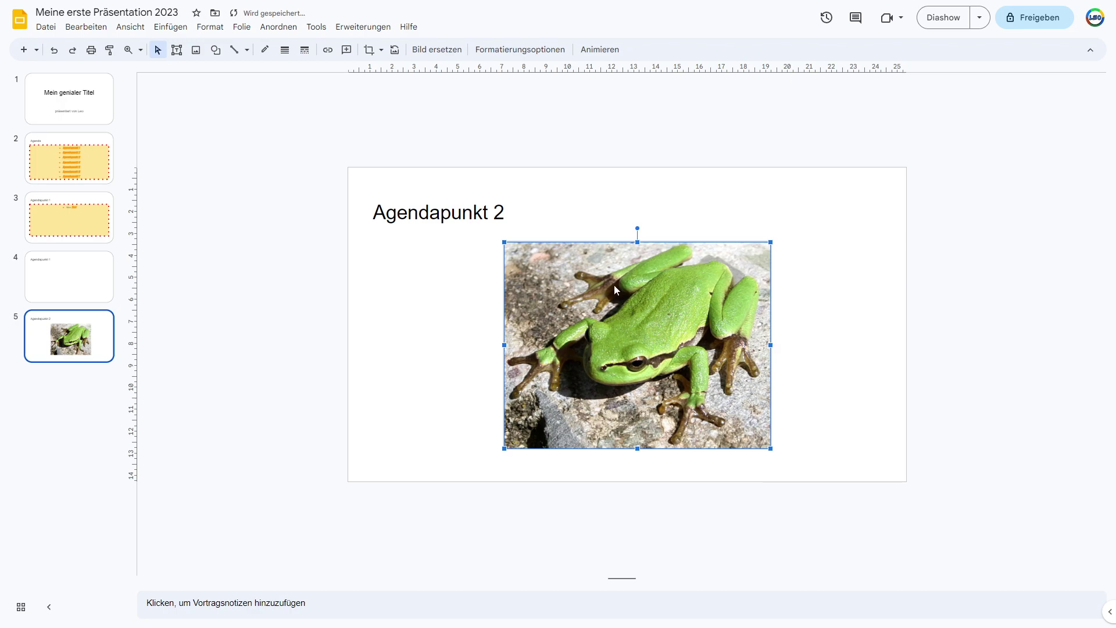
left_click_drag(574, 238, 564, 229)
left_click(677, 175)
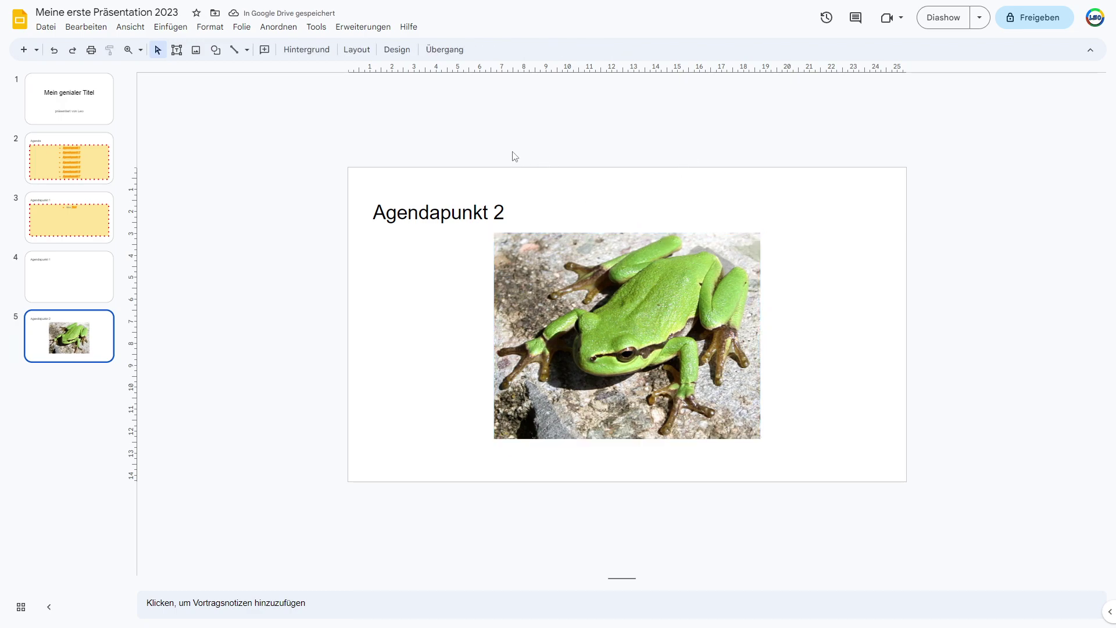
Step: Give the frog picture an 8 px dashed border
left_click(598, 264)
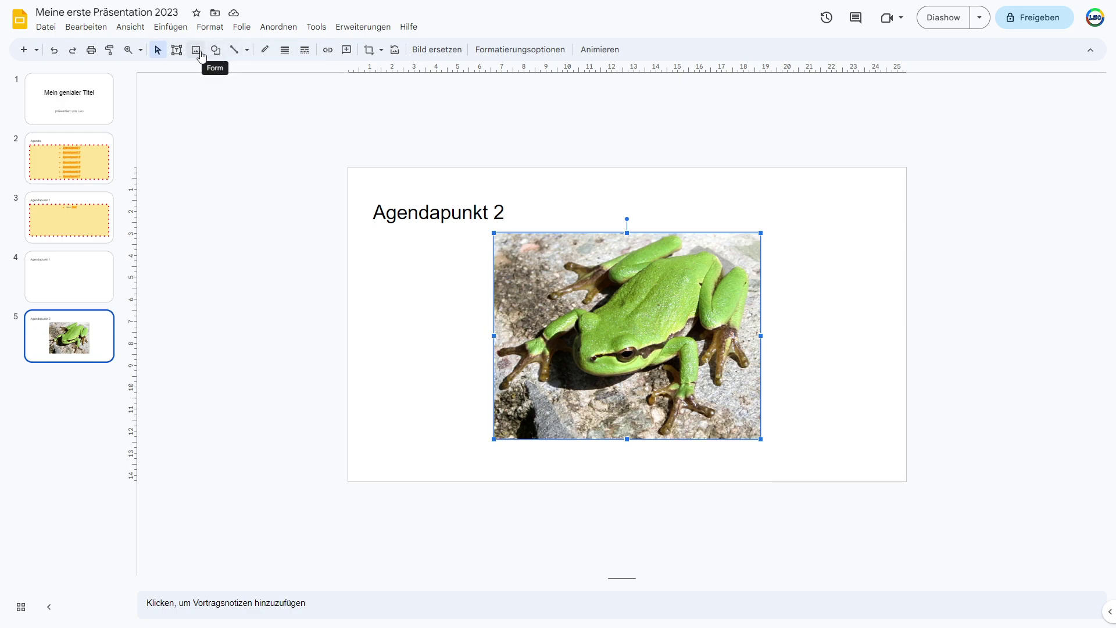
left_click(285, 50)
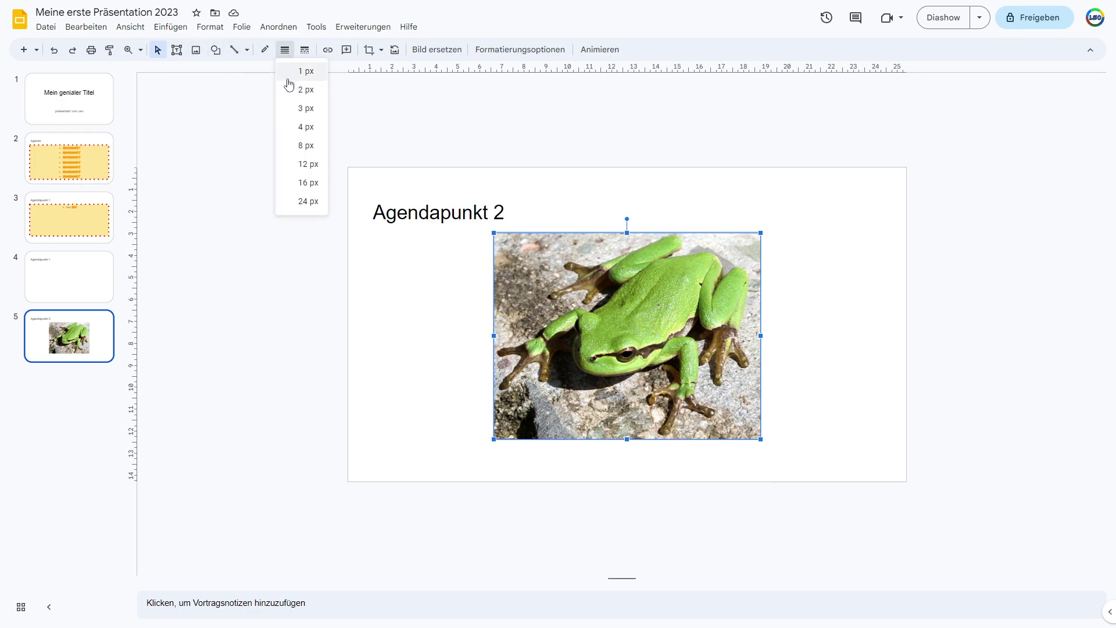
left_click(299, 151)
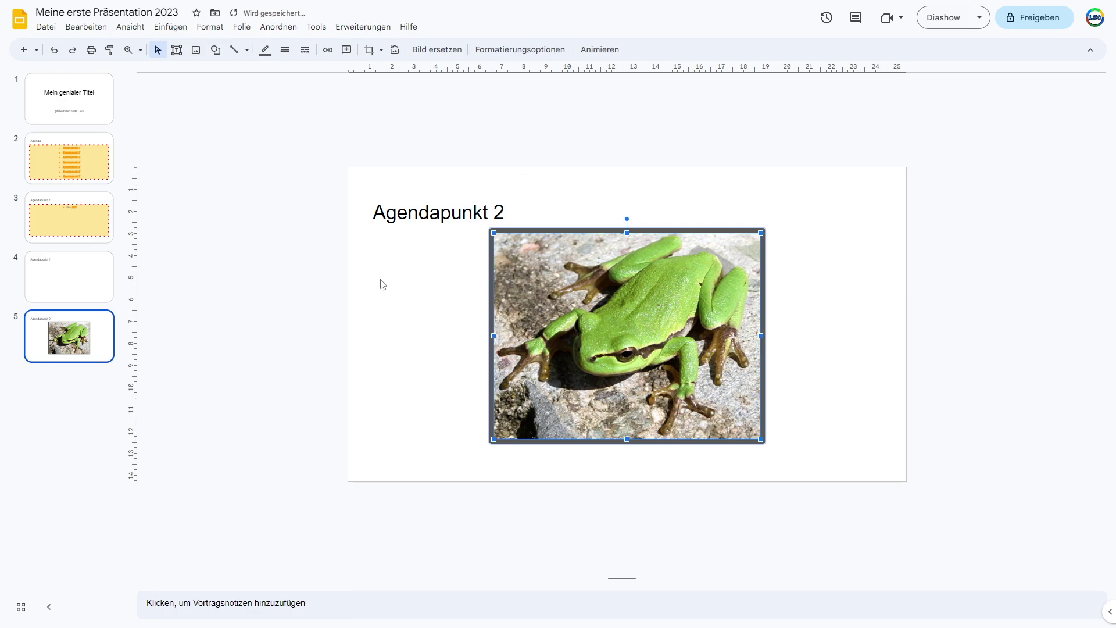
left_click(305, 49)
left_click(320, 110)
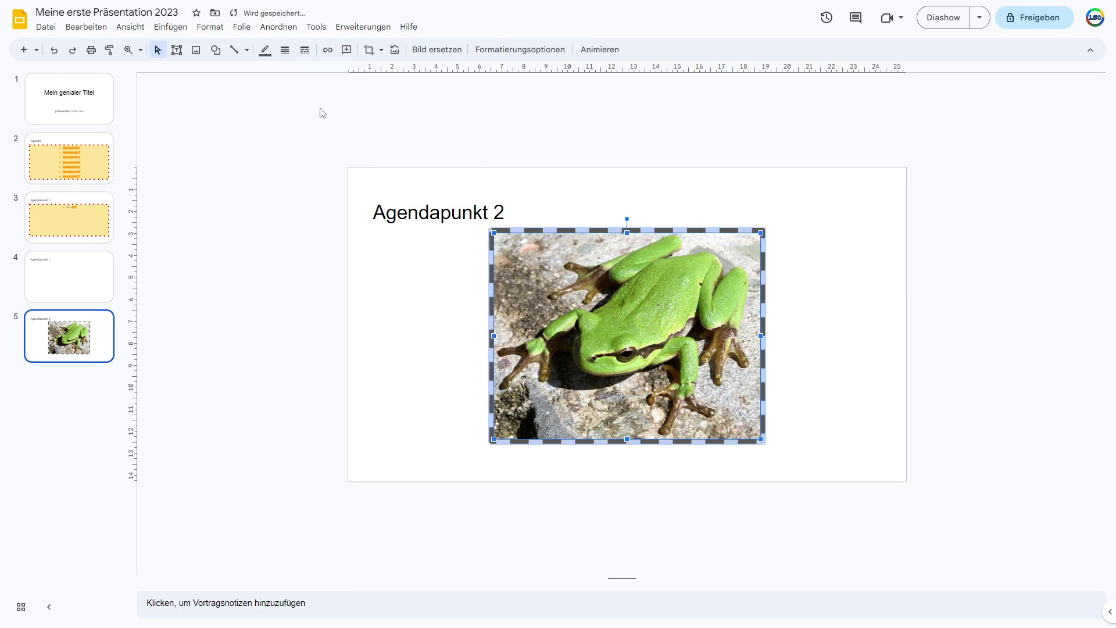
Step: Crop the frog picture on slide 5 to about 10 cm wide by trimming a strip off its left and right sides
left_click(802, 294)
left_click(707, 291)
left_click(382, 50)
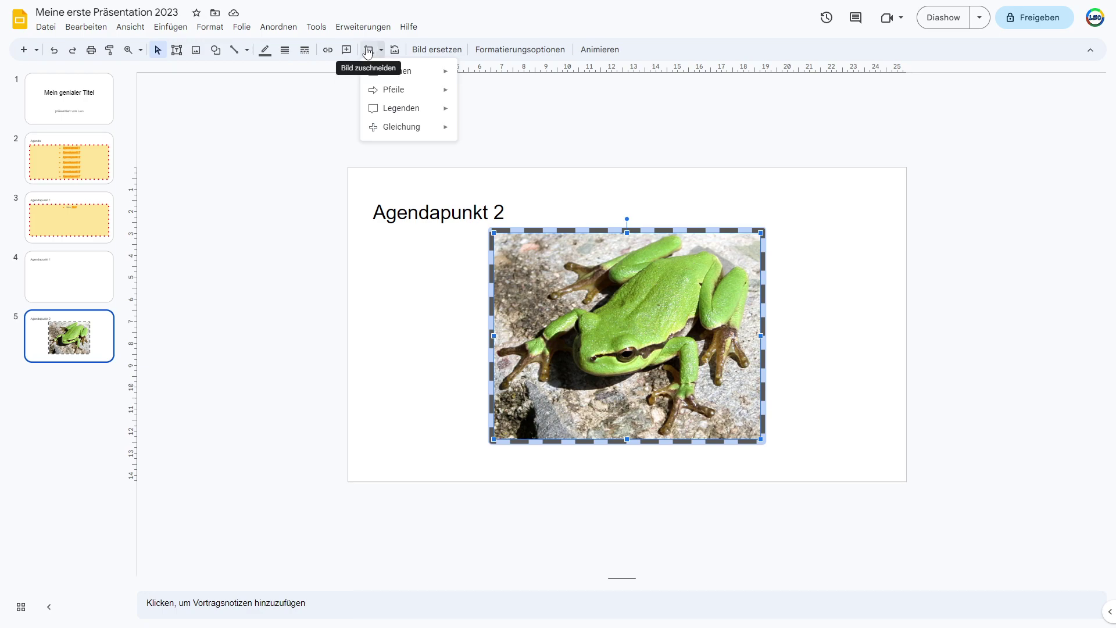
left_click(369, 50)
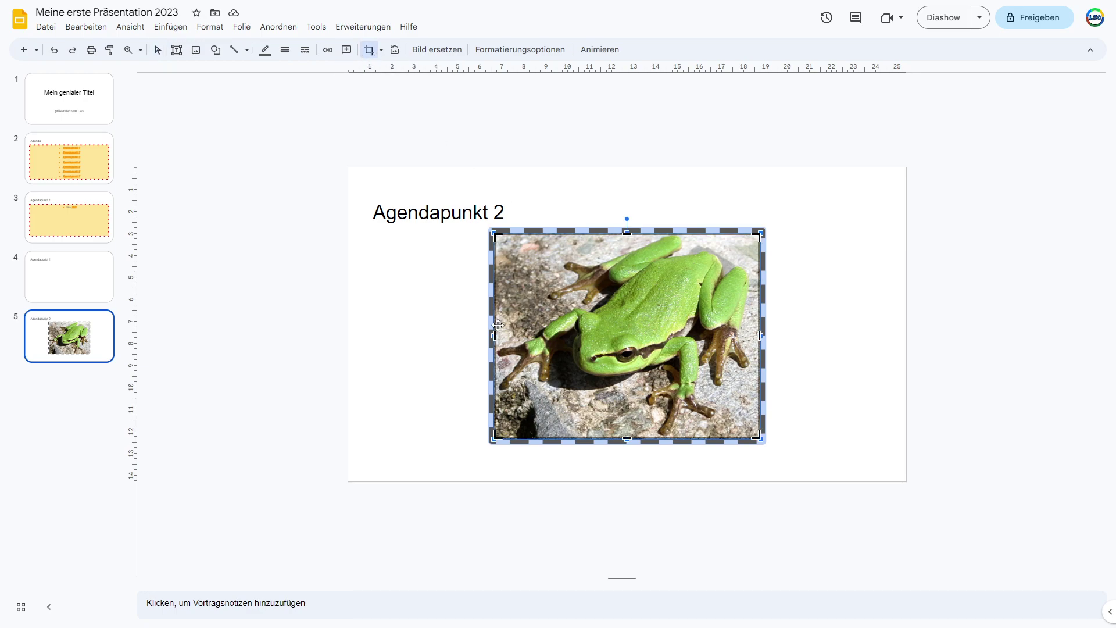
left_click_drag(495, 337, 523, 336)
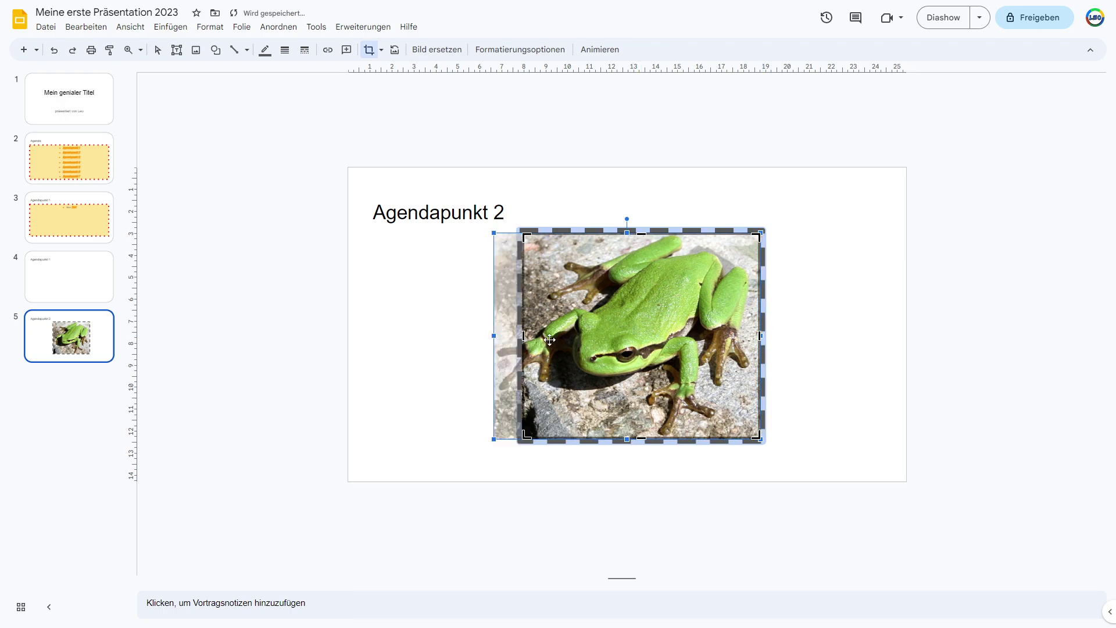
left_click_drag(760, 337, 742, 340)
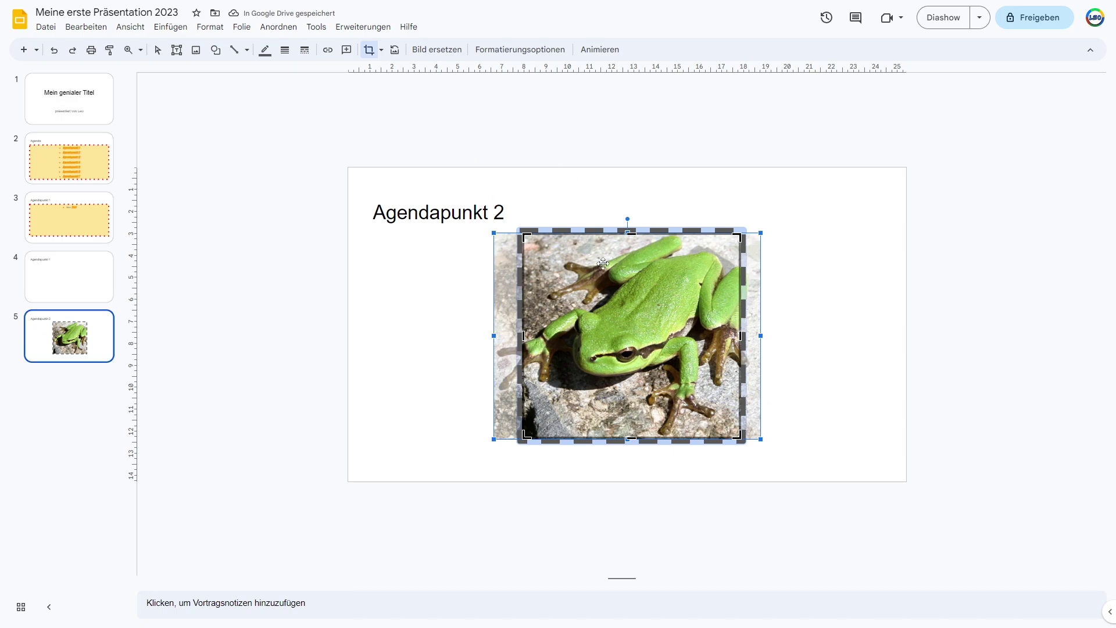
key("Return")
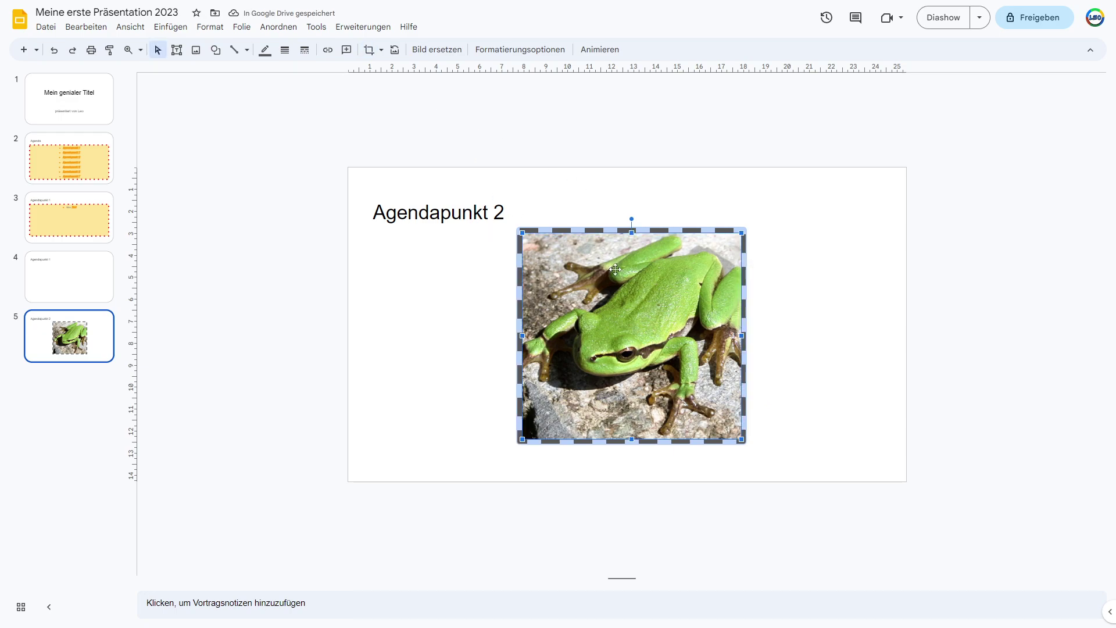
Step: Mask the cropped frog picture with a triangle shape and leave the picture selected
left_click(382, 53)
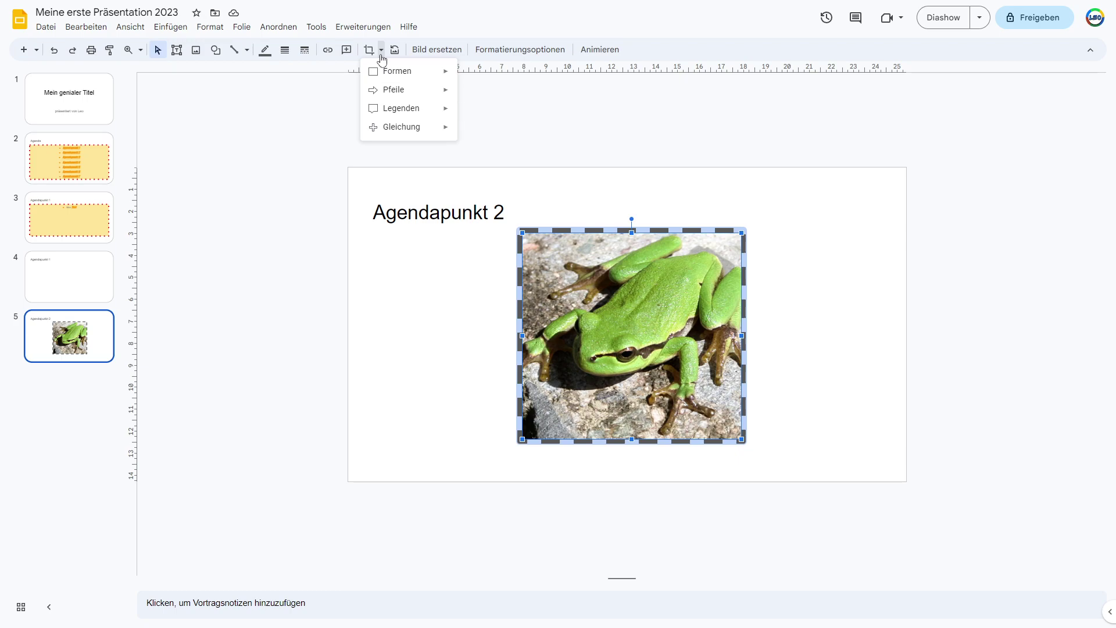
mouse_move(394, 75)
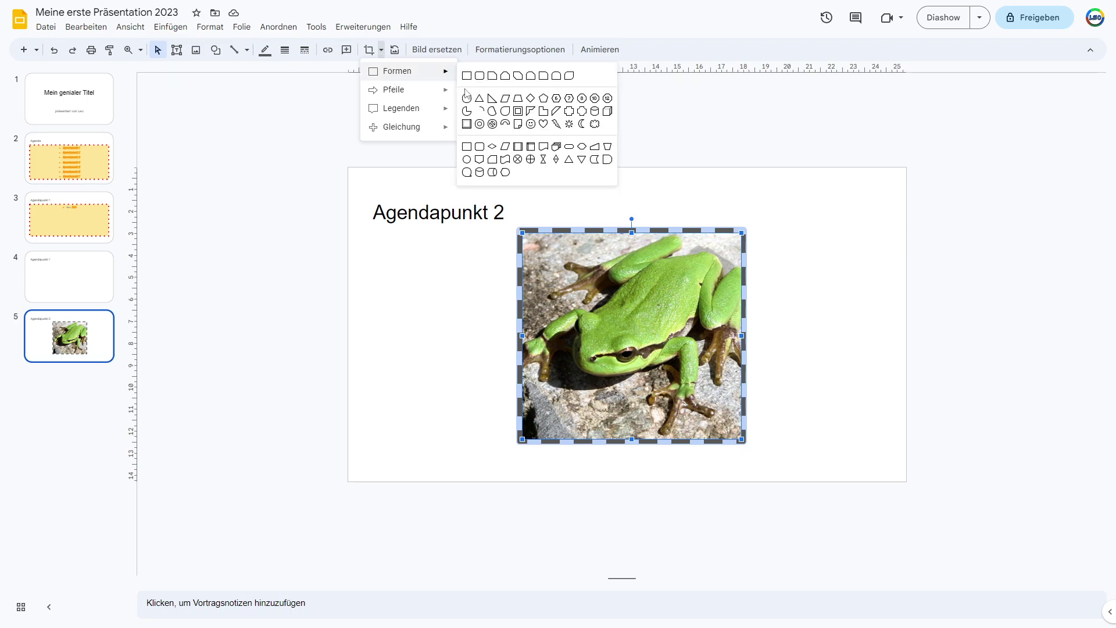
left_click(480, 100)
left_click(772, 431)
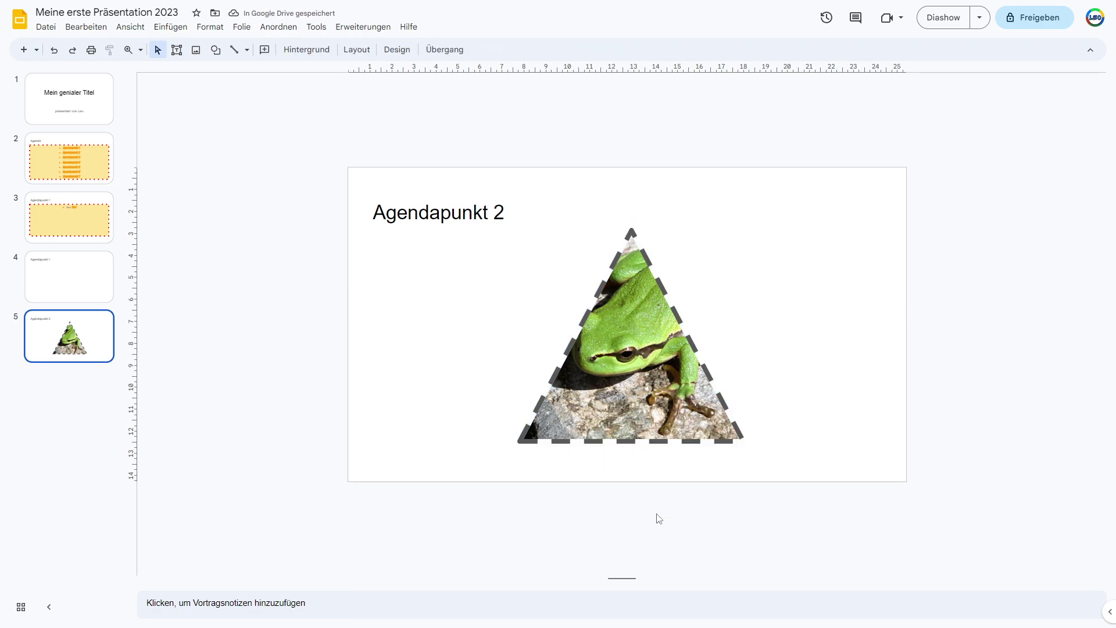
left_click(627, 353)
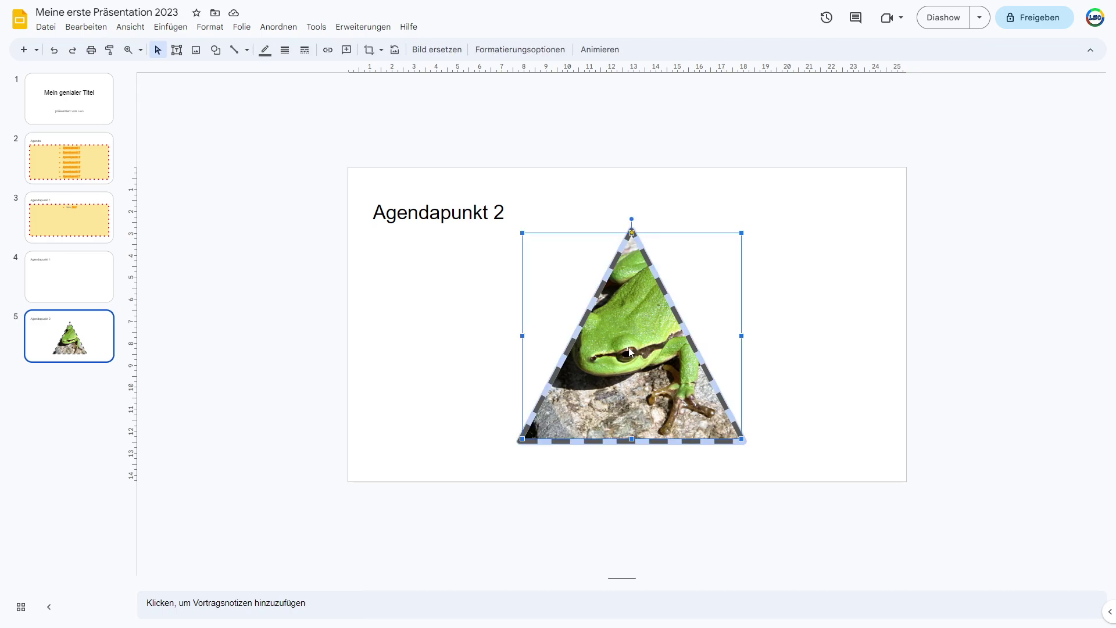